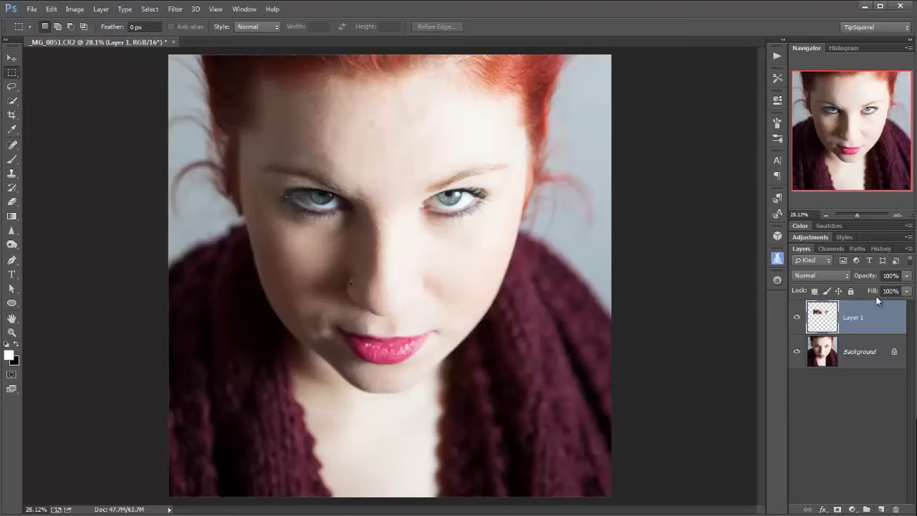
# - Sharpen both eyes on Layer 1 using the Sharpen tool with a 125 px brush, 65% strength and Protect Detail
pyautogui.moveTo(11, 230)
pyautogui.mouseDown()
pyautogui.moveTo(52, 235)
pyautogui.moveTo(48, 242)
pyautogui.mouseUp()
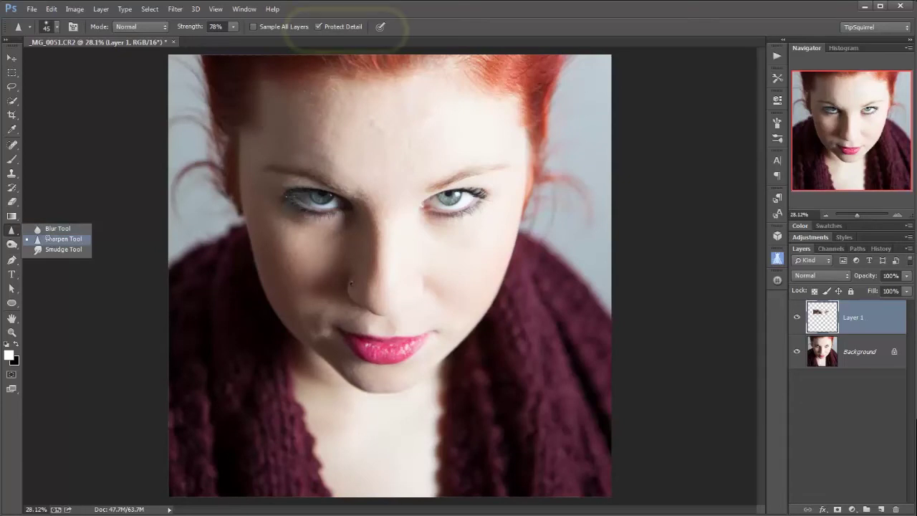
pyautogui.moveTo(48, 238); pyautogui.dragTo(50, 239)
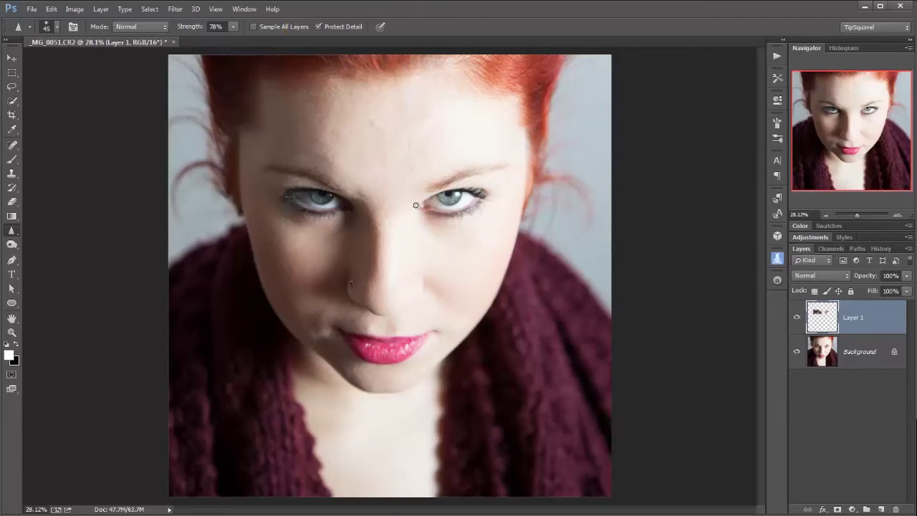
pyautogui.press(']')
pyautogui.press(']')
pyautogui.press(']')
pyautogui.moveTo(199, 27); pyautogui.dragTo(190, 28)
pyautogui.moveTo(432, 206)
pyautogui.mouseDown()
pyautogui.moveTo(479, 197)
pyautogui.moveTo(431, 207)
pyautogui.moveTo(443, 214)
pyautogui.moveTo(473, 200)
pyautogui.moveTo(435, 208)
pyautogui.mouseUp()
pyautogui.moveTo(295, 200); pyautogui.dragTo(336, 208)
# - Examine the eyes at 100% zoom, comparing the portrait with Layer 1 hidden and shown
pyautogui.click(900, 215)
pyautogui.click(899, 215)
pyautogui.click(899, 215)
pyautogui.click(899, 215)
pyautogui.moveTo(861, 126)
pyautogui.mouseDown()
pyautogui.moveTo(860, 104)
pyautogui.moveTo(858, 126)
pyautogui.mouseUp()
pyautogui.click(797, 319)
pyautogui.click(797, 319)
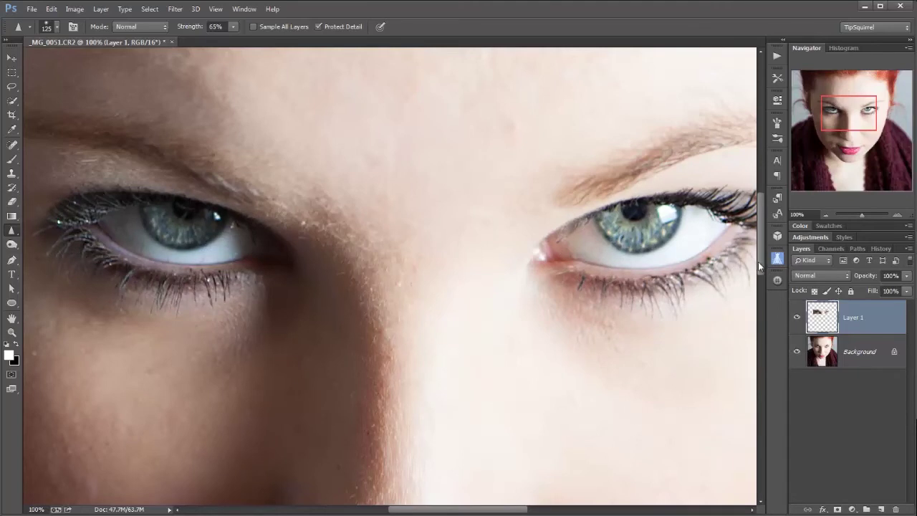
pyautogui.click(796, 318)
pyautogui.click(797, 318)
pyautogui.click(797, 318)
# - Merge the visible layers into the Background
pyautogui.click(826, 216)
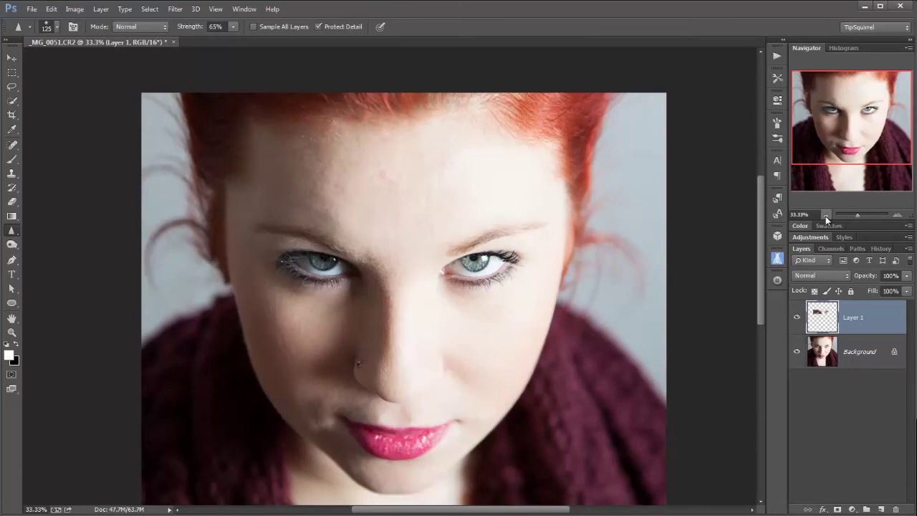
pyautogui.click(826, 216)
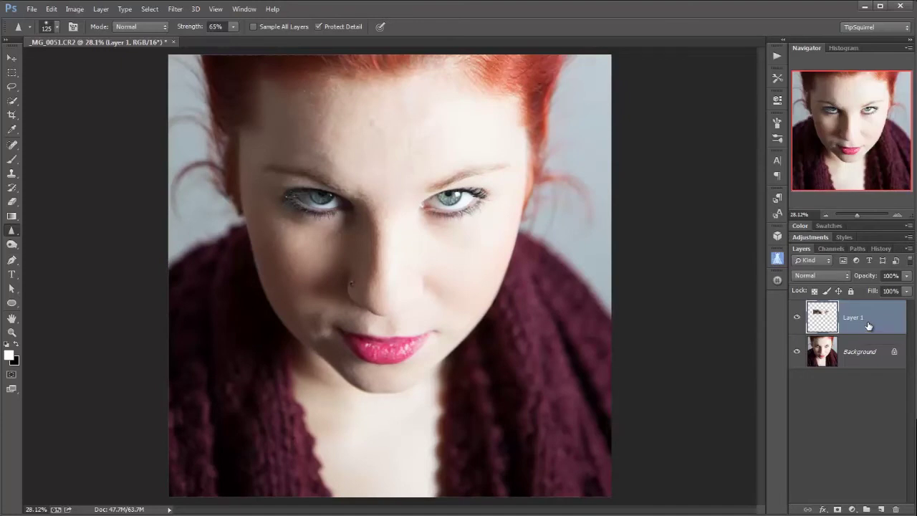
pyautogui.click(909, 250)
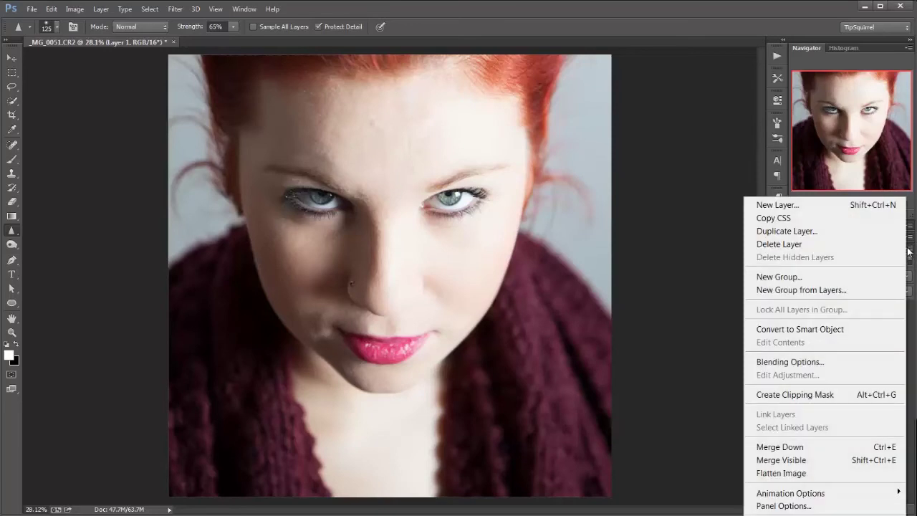
pyautogui.click(835, 459)
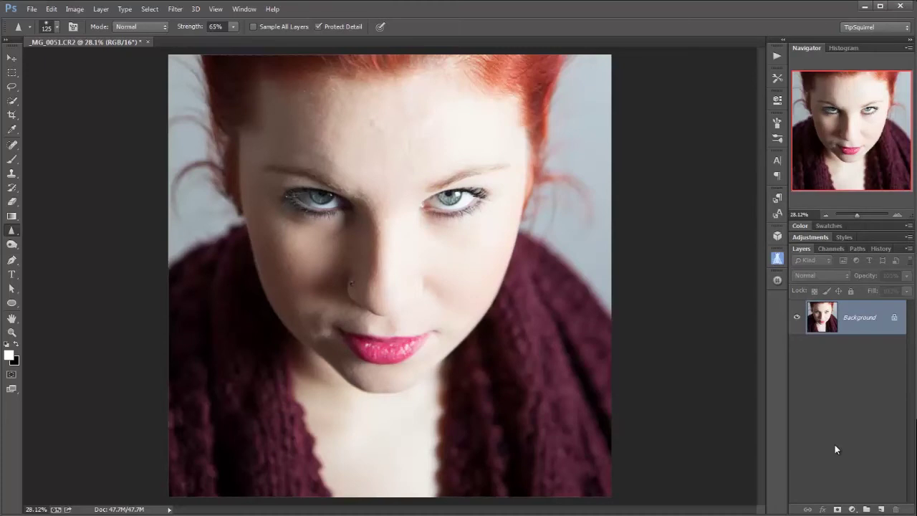
# - Add a white Solid Color fill layer above the Background
pyautogui.click(851, 510)
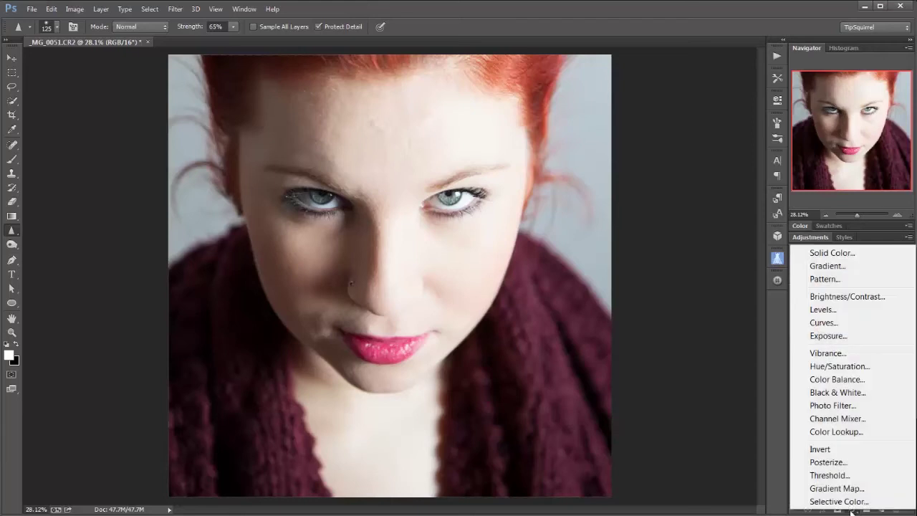
pyautogui.click(835, 253)
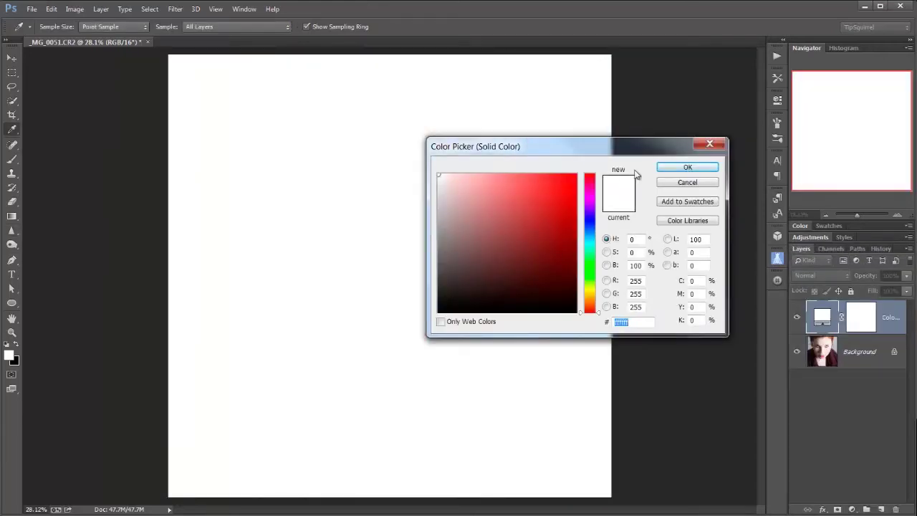
pyautogui.click(679, 169)
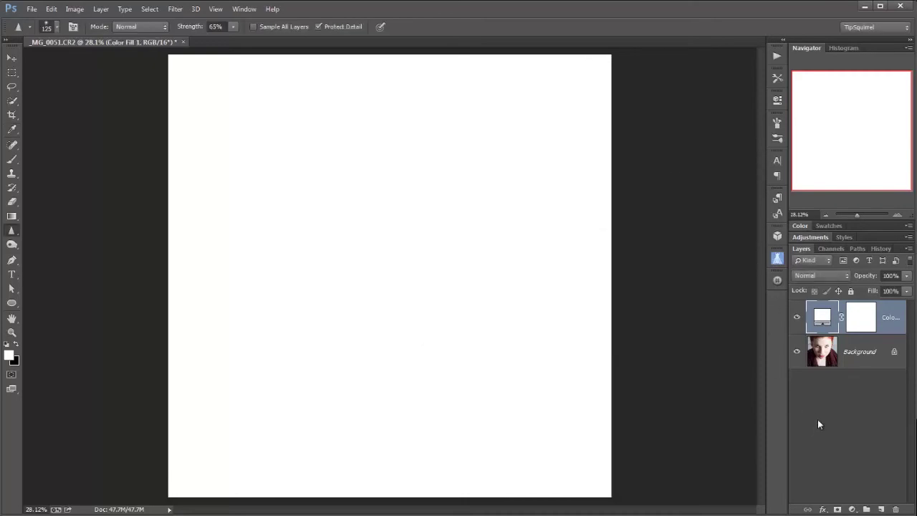
# - Set the white fill layer's blend mode to Overlay and its opacity to 30%
pyautogui.click(822, 275)
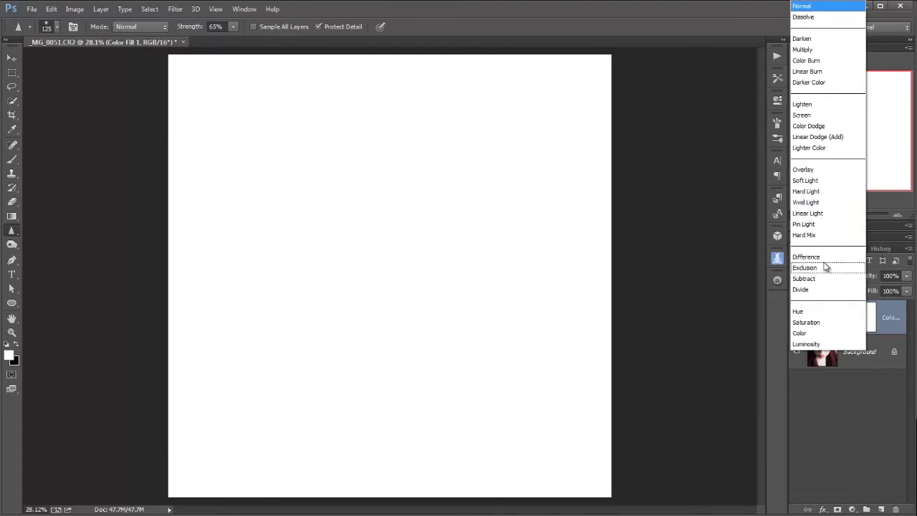
pyautogui.click(823, 171)
pyautogui.click(891, 276)
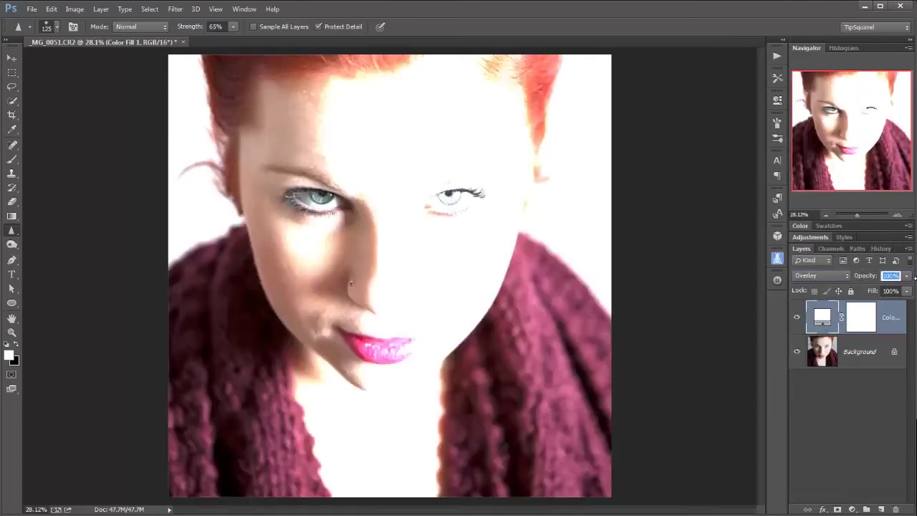
pyautogui.write('30')
pyautogui.press('Return')
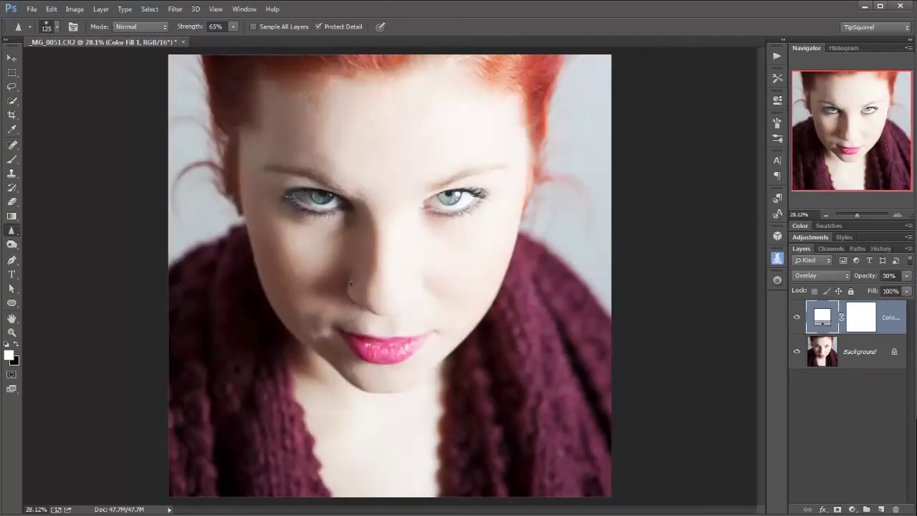
# - Add a second white Solid Color fill layer above the Overlay fill layer
pyautogui.click(853, 509)
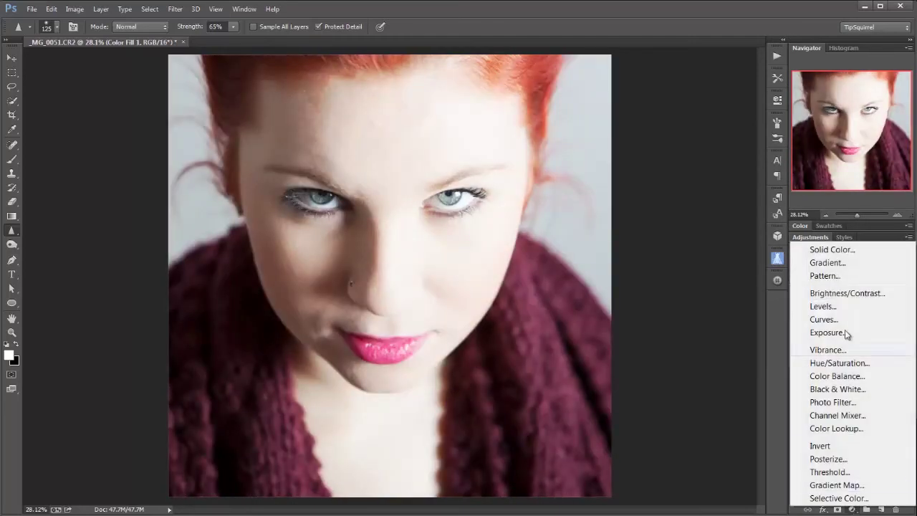
pyautogui.click(839, 250)
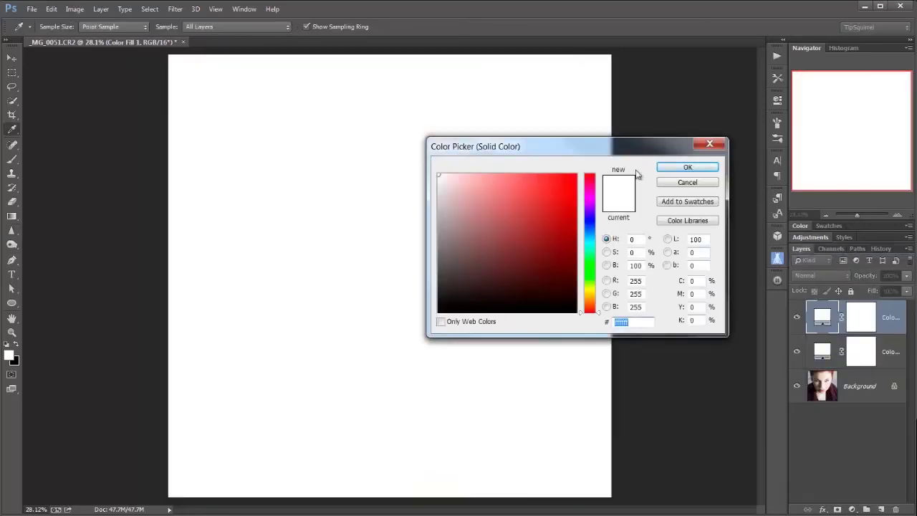
pyautogui.click(688, 168)
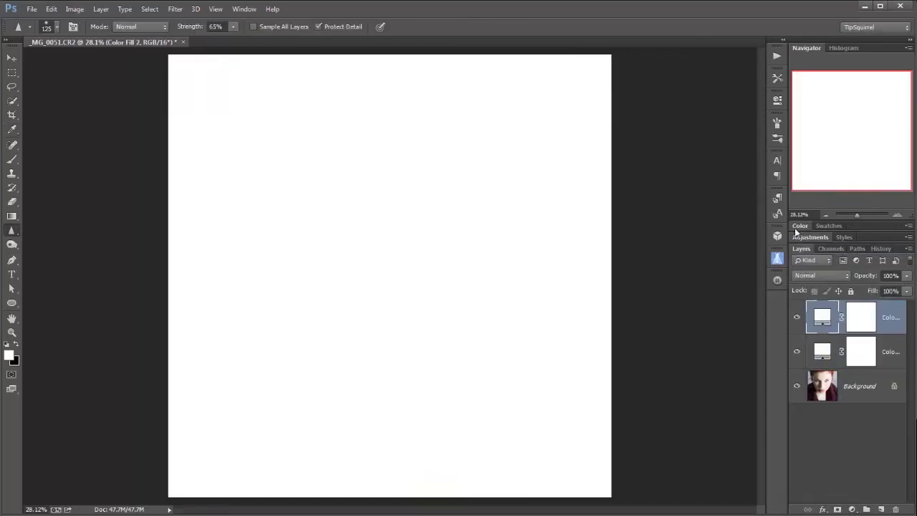
# - Set the upper fill layer's blend mode to Color and its opacity to 30%
pyautogui.click(814, 275)
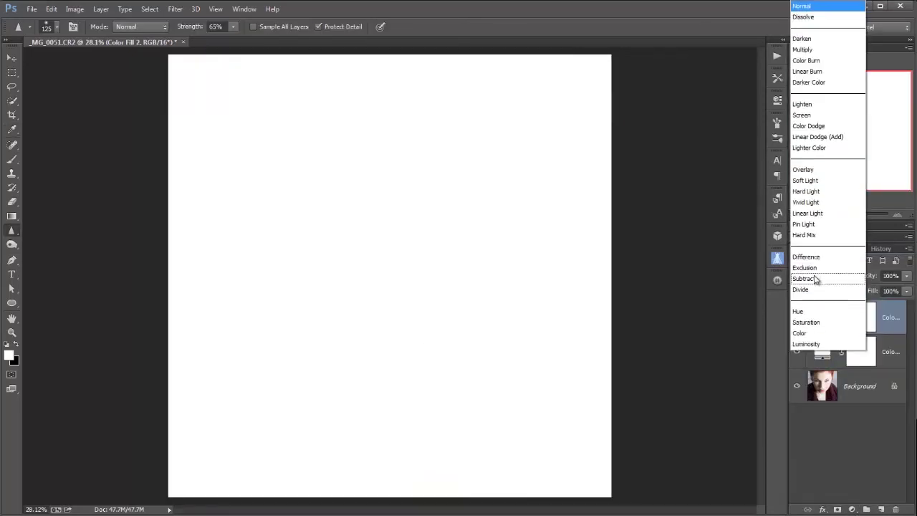
pyautogui.click(816, 332)
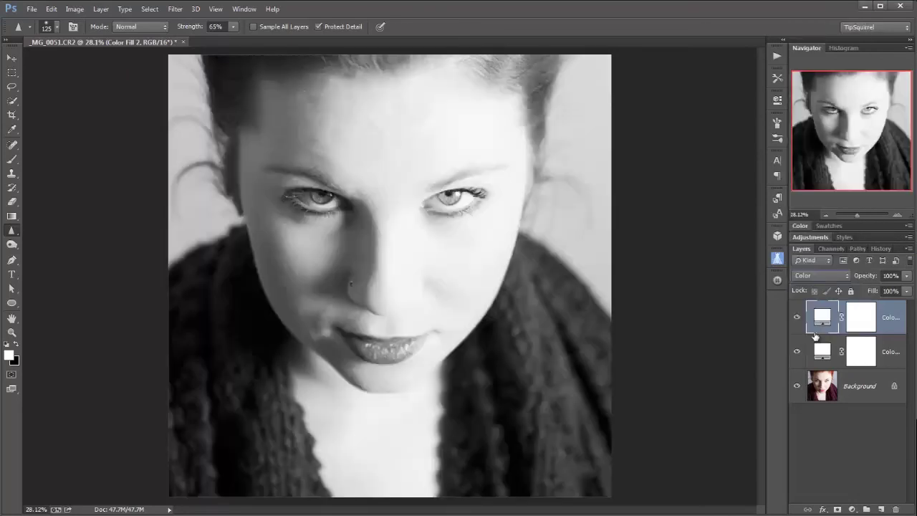
pyautogui.click(891, 275)
pyautogui.press('Return')
# - Mask both eyes out of the Overlay fill layer by painting black on its mask with a 45 px brush
pyautogui.click(899, 214)
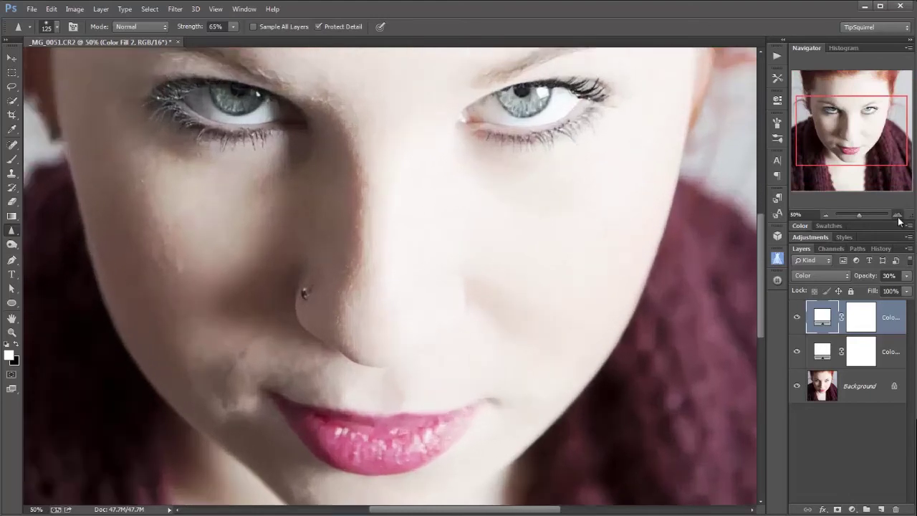
pyautogui.click(898, 215)
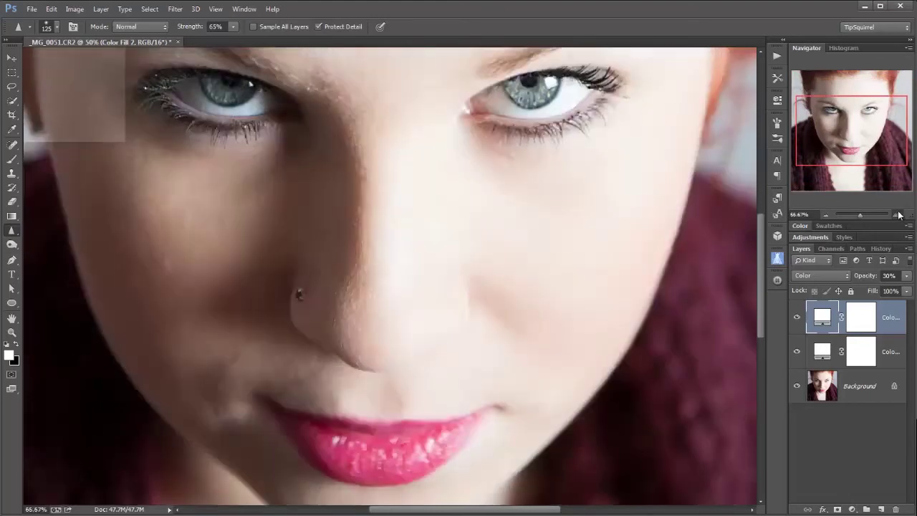
pyautogui.moveTo(847, 136); pyautogui.dragTo(821, 104)
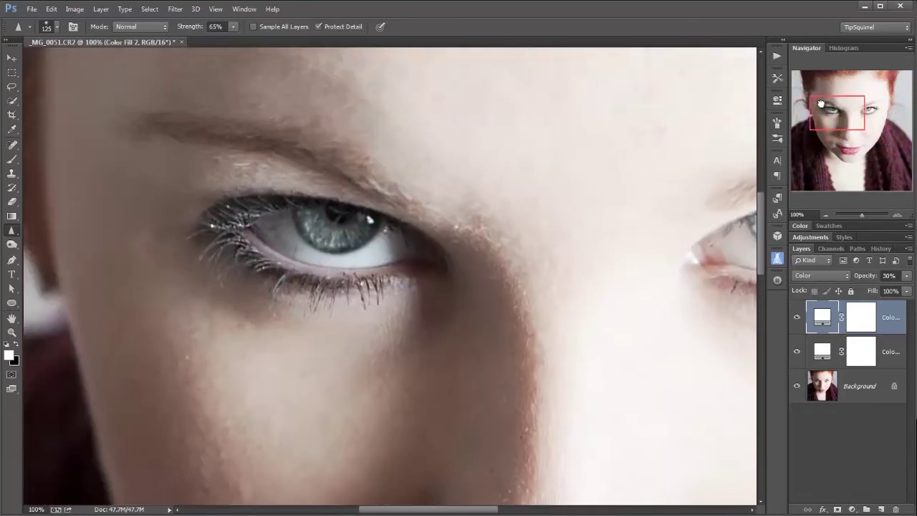
pyautogui.click(860, 357)
pyautogui.click(8, 363)
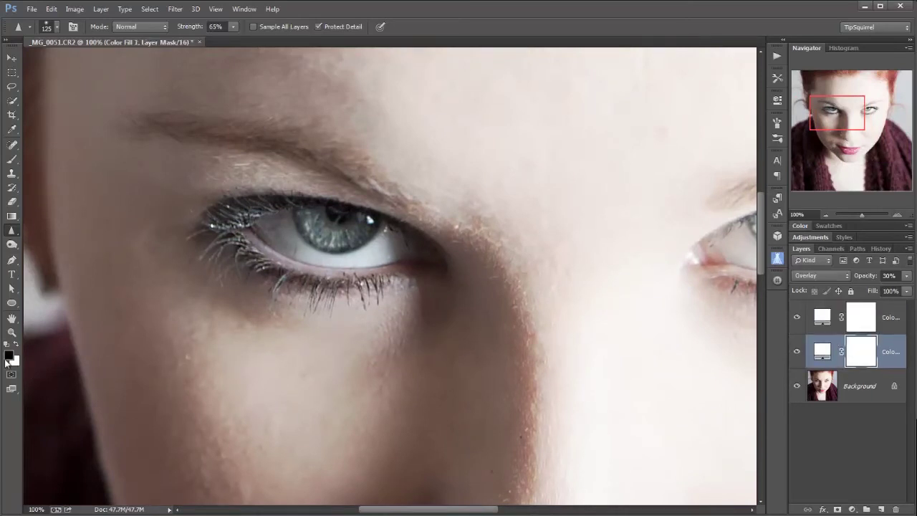
pyautogui.click(11, 159)
pyautogui.moveTo(264, 229)
pyautogui.mouseDown()
pyautogui.moveTo(356, 259)
pyautogui.moveTo(346, 260)
pyautogui.moveTo(403, 249)
pyautogui.moveTo(303, 217)
pyautogui.moveTo(263, 223)
pyautogui.moveTo(396, 247)
pyautogui.moveTo(377, 258)
pyautogui.moveTo(333, 255)
pyautogui.moveTo(276, 236)
pyautogui.moveTo(306, 255)
pyautogui.moveTo(403, 254)
pyautogui.moveTo(353, 225)
pyautogui.moveTo(261, 226)
pyautogui.moveTo(294, 247)
pyautogui.moveTo(367, 258)
pyautogui.moveTo(306, 231)
pyautogui.moveTo(377, 239)
pyautogui.mouseUp()
pyautogui.moveTo(843, 105); pyautogui.dragTo(868, 106)
pyautogui.moveTo(418, 244)
pyautogui.mouseDown()
pyautogui.moveTo(458, 246)
pyautogui.moveTo(419, 251)
pyautogui.moveTo(426, 256)
pyautogui.moveTo(477, 262)
pyautogui.moveTo(547, 229)
pyautogui.moveTo(491, 260)
pyautogui.moveTo(538, 242)
pyautogui.moveTo(540, 230)
pyautogui.moveTo(446, 228)
pyautogui.moveTo(414, 244)
pyautogui.moveTo(491, 224)
pyautogui.moveTo(425, 238)
pyautogui.moveTo(480, 243)
pyautogui.moveTo(537, 228)
pyautogui.moveTo(476, 248)
pyautogui.moveTo(406, 249)
pyautogui.moveTo(483, 263)
pyautogui.moveTo(549, 230)
pyautogui.moveTo(451, 230)
pyautogui.moveTo(411, 245)
pyautogui.mouseUp()
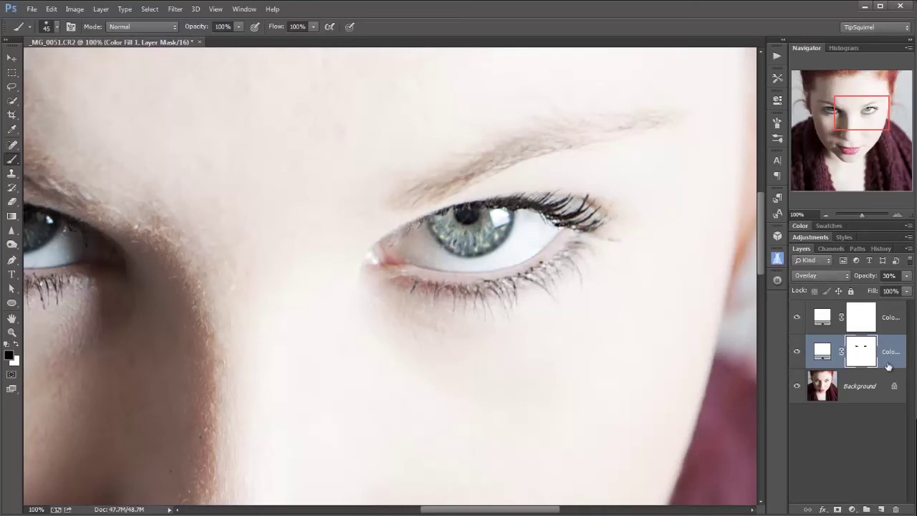
# - Paint black over both eyes on the layer mask of the Color fill layer
pyautogui.click(868, 325)
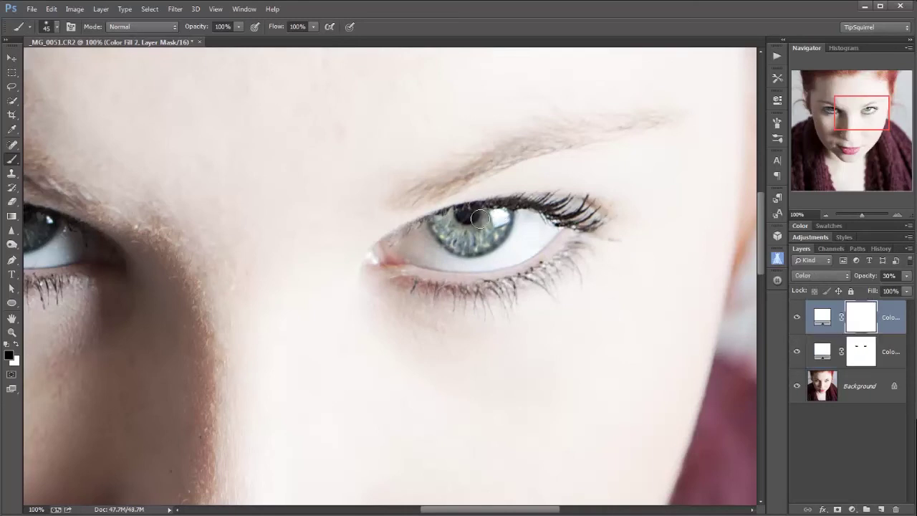
pyautogui.moveTo(404, 246)
pyautogui.mouseDown()
pyautogui.moveTo(499, 259)
pyautogui.moveTo(555, 232)
pyautogui.moveTo(483, 222)
pyautogui.moveTo(439, 230)
pyautogui.moveTo(498, 217)
pyautogui.moveTo(532, 216)
pyautogui.moveTo(447, 254)
pyautogui.moveTo(495, 238)
pyautogui.moveTo(471, 254)
pyautogui.moveTo(424, 248)
pyautogui.mouseUp()
pyautogui.moveTo(860, 121); pyautogui.dragTo(835, 121)
pyautogui.moveTo(263, 230)
pyautogui.mouseDown()
pyautogui.moveTo(309, 256)
pyautogui.moveTo(377, 256)
pyautogui.moveTo(379, 240)
pyautogui.moveTo(363, 230)
pyautogui.moveTo(319, 218)
pyautogui.moveTo(251, 226)
pyautogui.moveTo(337, 226)
pyautogui.moveTo(365, 238)
pyautogui.moveTo(254, 237)
pyautogui.moveTo(381, 250)
pyautogui.mouseUp()
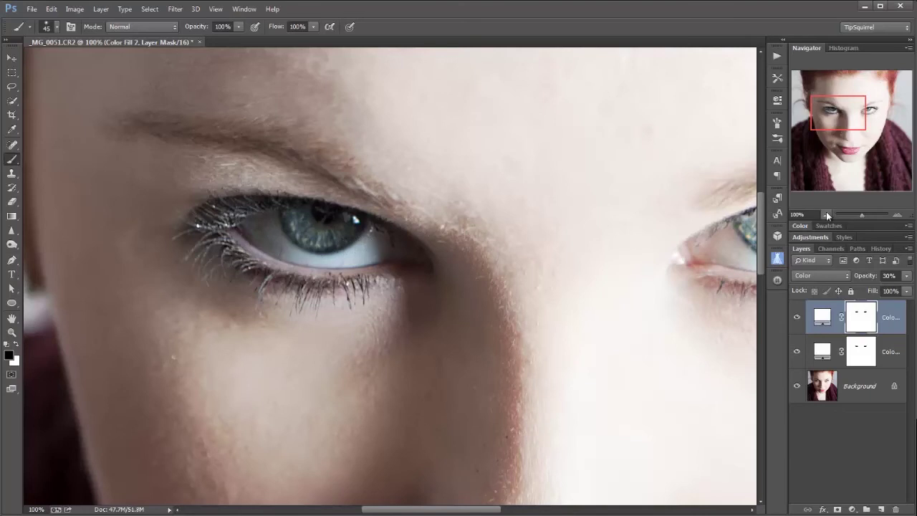
# - Group the two masked white fill layers
pyautogui.hotkey('ctrl', '0')
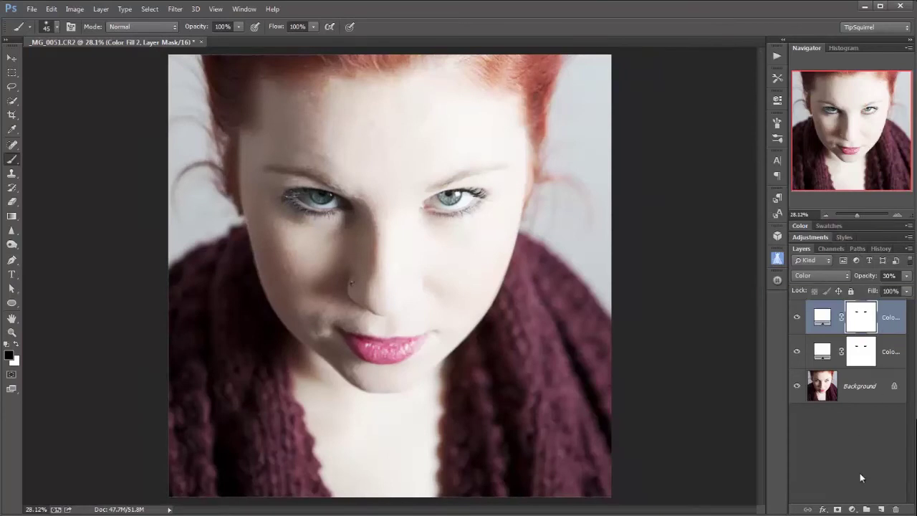
pyautogui.keyDown('shift'); pyautogui.click(888, 363); pyautogui.keyUp('shift')
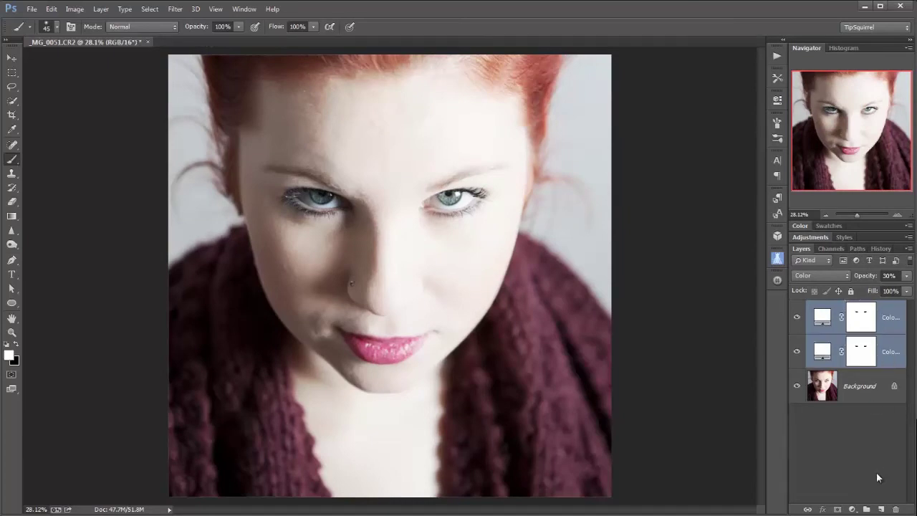
pyautogui.hotkey('ctrl', 'g')
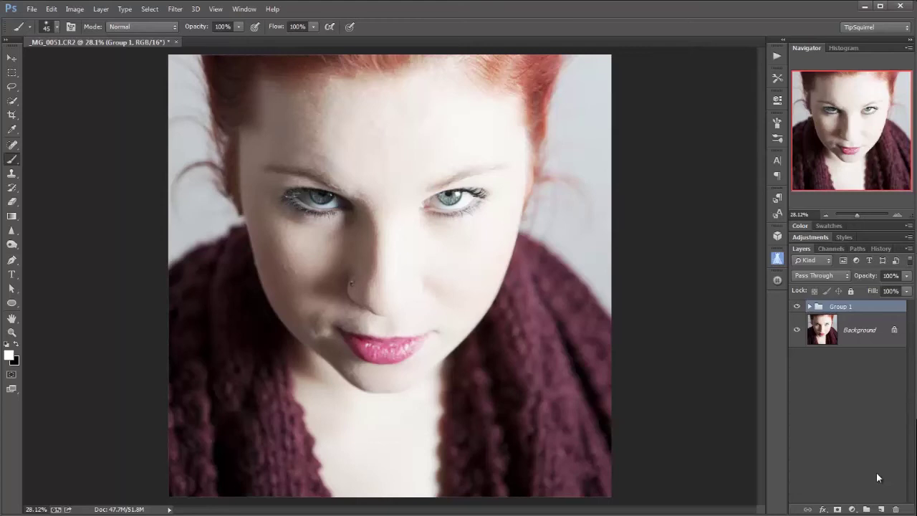
# - Duplicate the fill layer group three times and set the topmost copy's opacity to 15%
pyautogui.hotkey('ctrl', 'j')
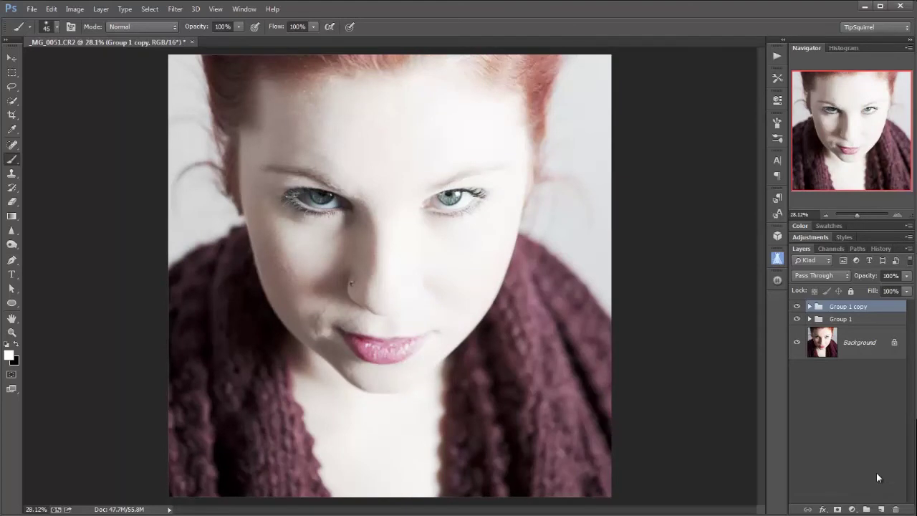
pyautogui.hotkey('ctrl', 'j')
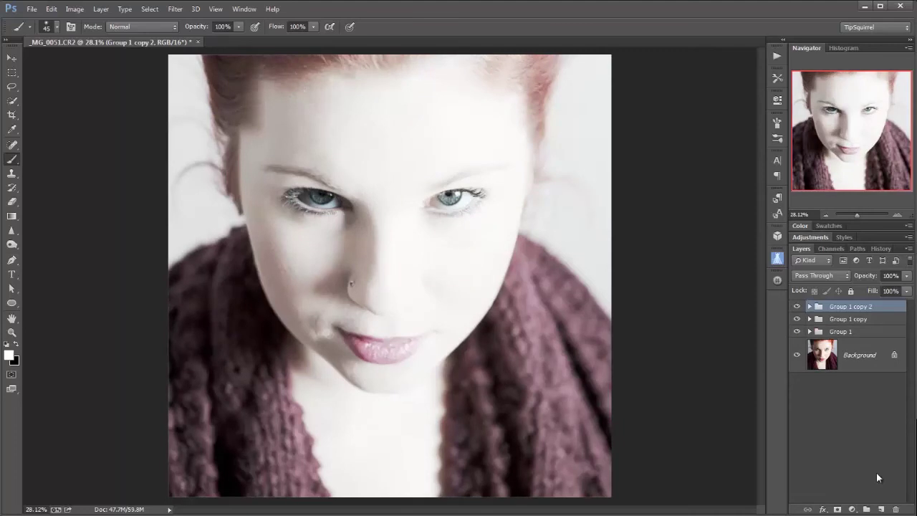
pyautogui.hotkey('ctrl', 'j')
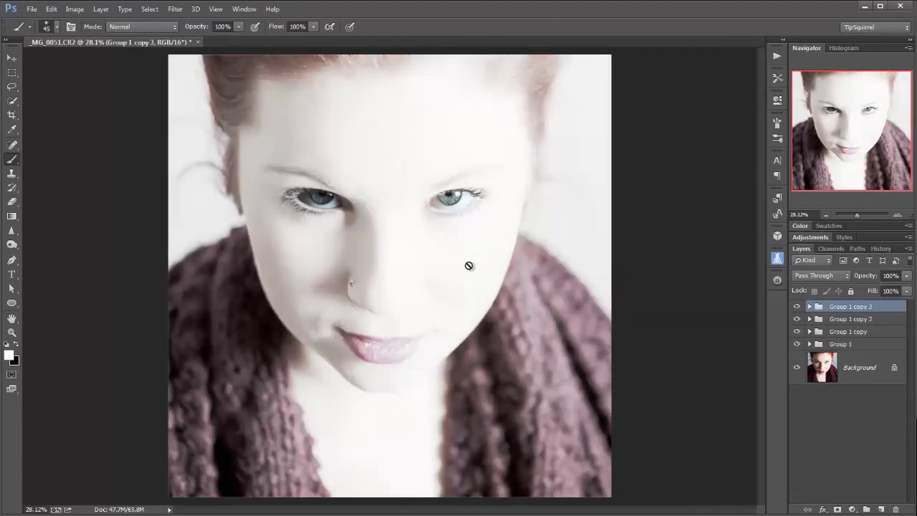
pyautogui.moveTo(865, 280); pyautogui.dragTo(819, 277)
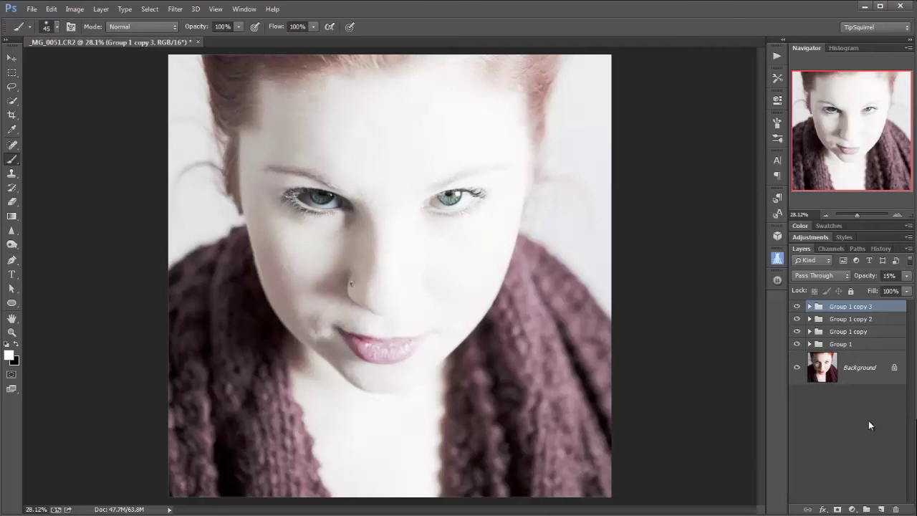
# - Add a new layer above the groups, fill it with 50% Gray, and set its blend mode to Overlay
pyautogui.click(881, 509)
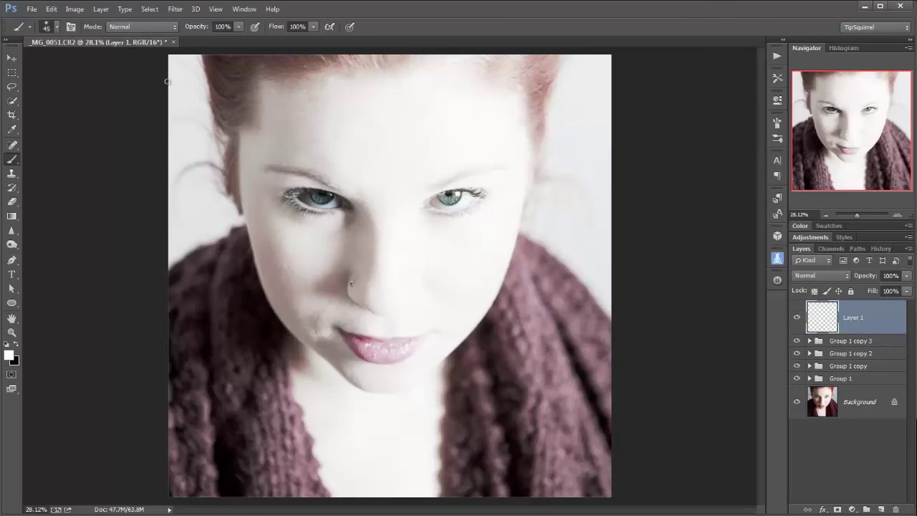
pyautogui.click(53, 10)
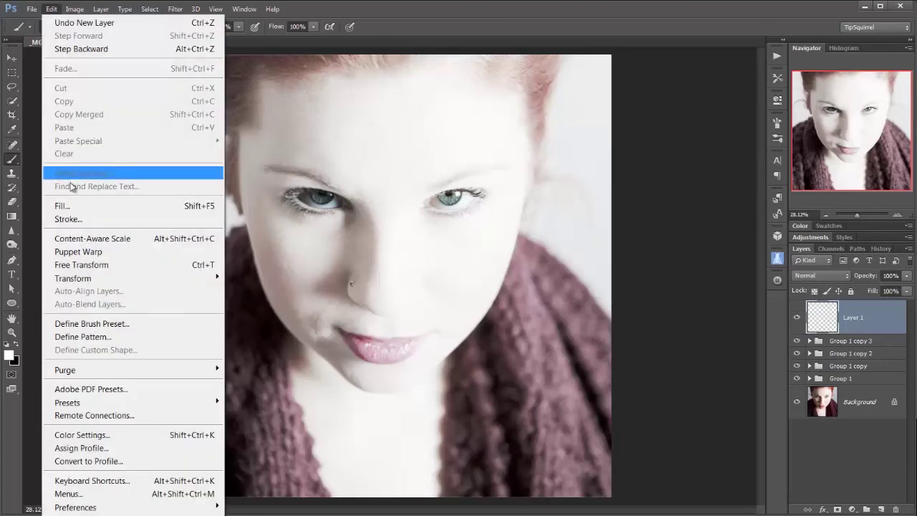
pyautogui.click(67, 206)
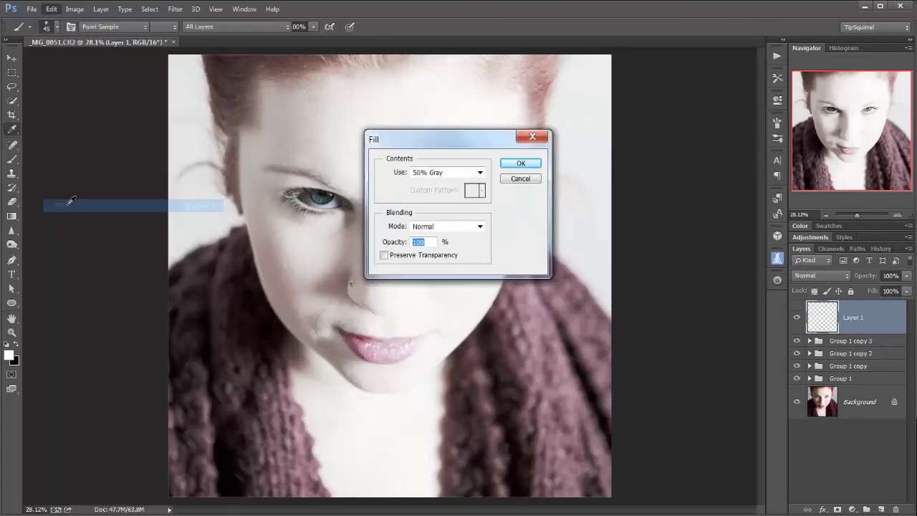
pyautogui.click(441, 179)
pyautogui.click(440, 279)
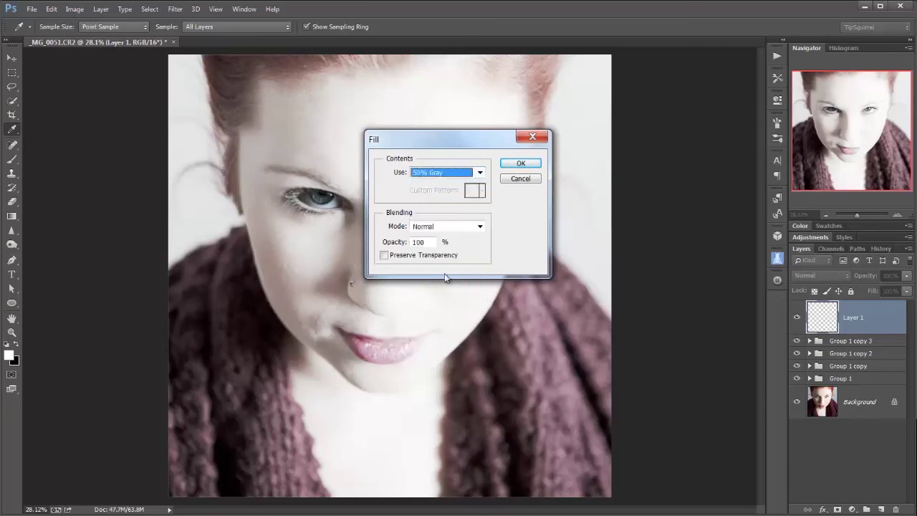
pyautogui.click(521, 163)
pyautogui.press('b')
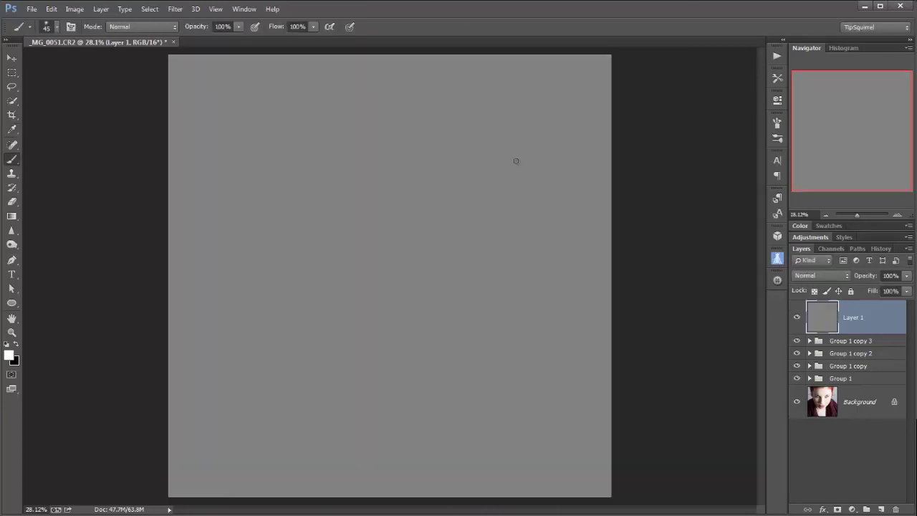
pyautogui.click(832, 274)
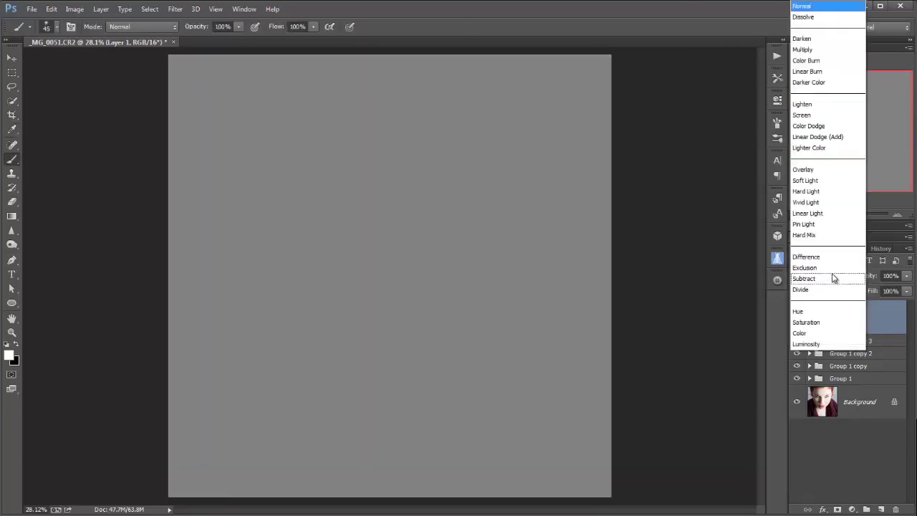
pyautogui.click(810, 172)
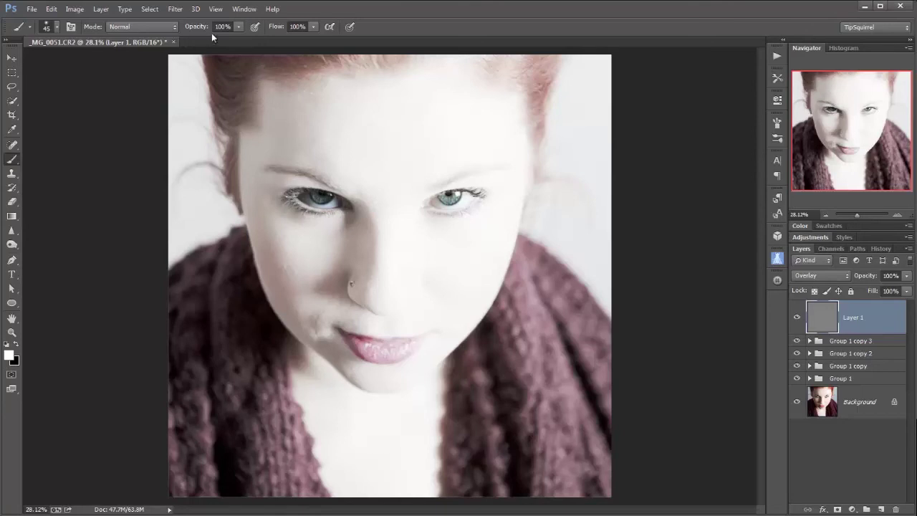
# - Brighten the hair by painting white on the gray Overlay layer with a 300 px brush at 21% opacity
pyautogui.moveTo(199, 27); pyautogui.dragTo(154, 30)
pyautogui.press(']')
pyautogui.press(']')
pyautogui.press(']')
pyautogui.press(']')
pyautogui.press(']')
pyautogui.press(']')
pyautogui.press(']')
pyautogui.press(']')
pyautogui.press(']')
pyautogui.press(']')
pyautogui.press(']')
pyautogui.press(']')
pyautogui.moveTo(292, 61)
pyautogui.mouseDown()
pyautogui.moveTo(221, 67)
pyautogui.moveTo(223, 116)
pyautogui.moveTo(252, 56)
pyautogui.moveTo(210, 66)
pyautogui.moveTo(213, 100)
pyautogui.mouseUp()
pyautogui.moveTo(318, 55)
pyautogui.mouseDown()
pyautogui.moveTo(239, 55)
pyautogui.moveTo(221, 71)
pyautogui.moveTo(221, 92)
pyautogui.moveTo(233, 94)
pyautogui.moveTo(221, 110)
pyautogui.mouseUp()
pyautogui.moveTo(484, 68)
pyautogui.mouseDown()
pyautogui.moveTo(536, 81)
pyautogui.moveTo(540, 102)
pyautogui.moveTo(542, 76)
pyautogui.moveTo(313, 60)
pyautogui.mouseUp()
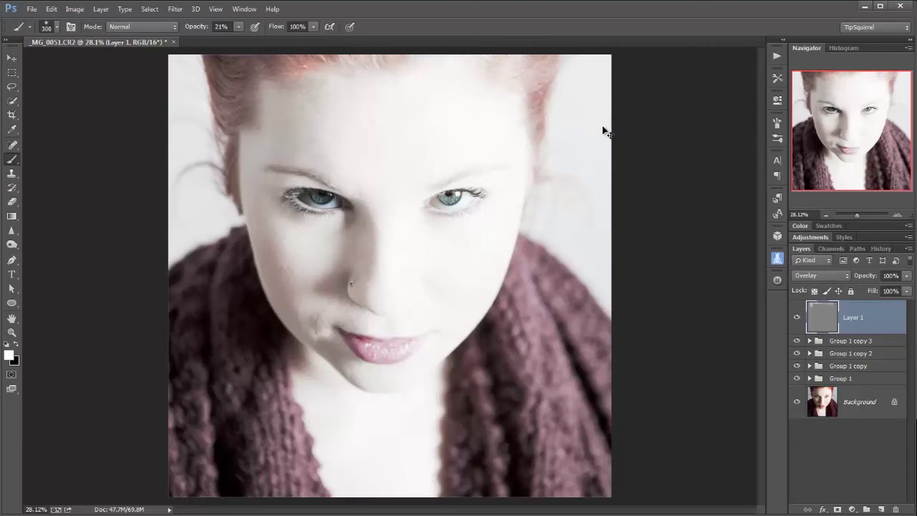
pyautogui.hotkey('ctrl', 'alt', 'z')
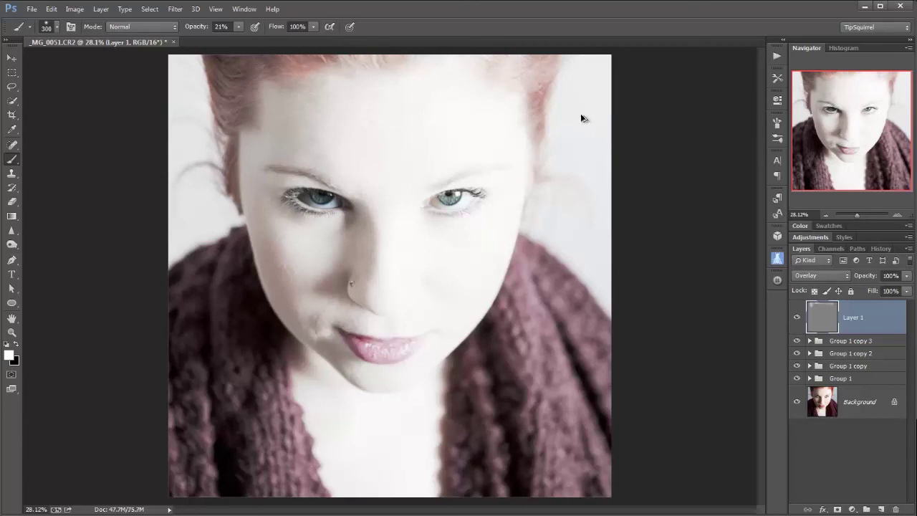
pyautogui.hotkey('ctrl', 'alt', 'z')
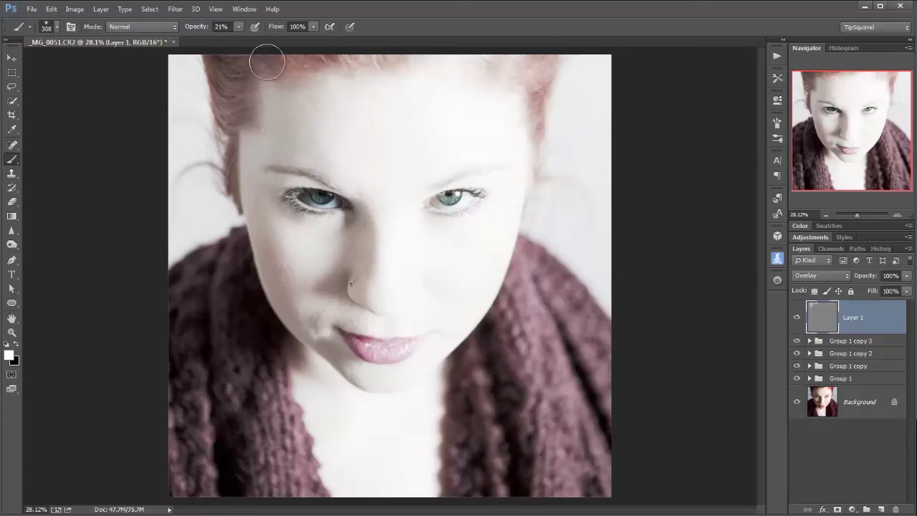
pyautogui.moveTo(281, 62)
pyautogui.mouseDown()
pyautogui.moveTo(324, 57)
pyautogui.moveTo(256, 57)
pyautogui.moveTo(232, 69)
pyautogui.moveTo(225, 98)
pyautogui.moveTo(233, 106)
pyautogui.moveTo(214, 60)
pyautogui.moveTo(225, 107)
pyautogui.mouseUp()
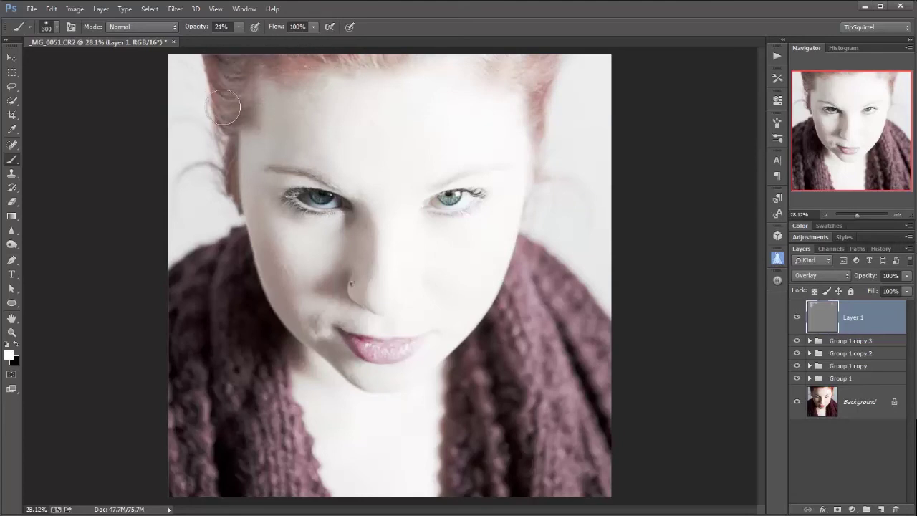
# - Brighten both sides of the scarf by painting white on the gray Overlay layer at 21% brush opacity
pyautogui.moveTo(528, 263); pyautogui.dragTo(624, 401)
pyautogui.moveTo(510, 281)
pyautogui.mouseDown()
pyautogui.moveTo(583, 391)
pyautogui.moveTo(621, 497)
pyautogui.mouseUp()
pyautogui.moveTo(507, 320); pyautogui.dragTo(576, 510)
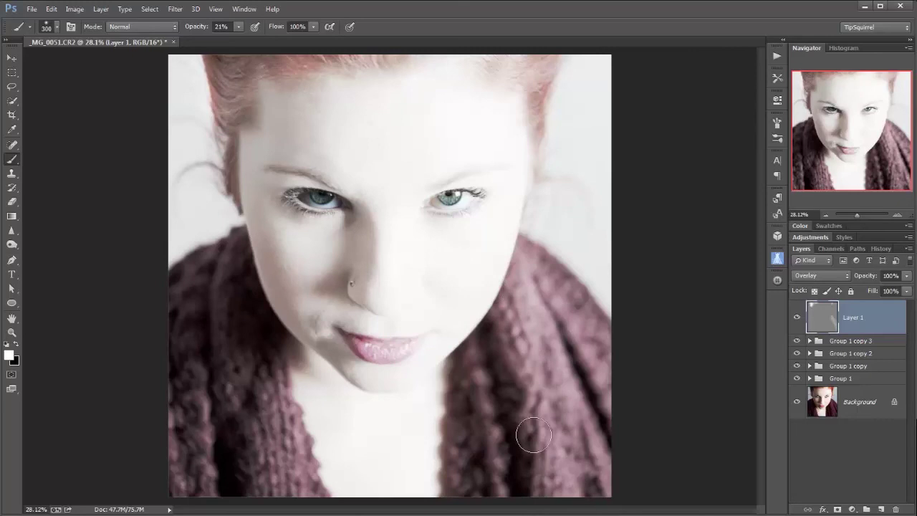
pyautogui.moveTo(509, 351); pyautogui.dragTo(523, 502)
pyautogui.moveTo(481, 374); pyautogui.dragTo(475, 502)
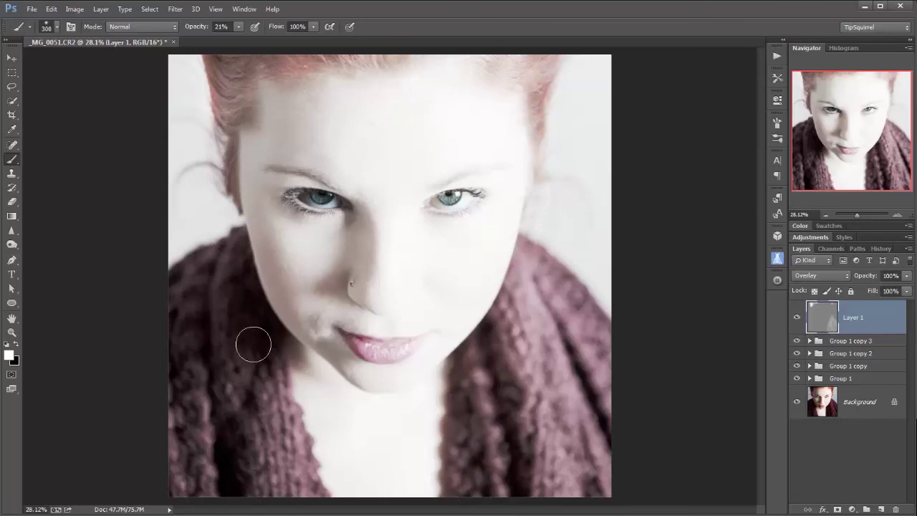
pyautogui.moveTo(152, 296)
pyautogui.mouseDown()
pyautogui.moveTo(202, 379)
pyautogui.moveTo(233, 495)
pyautogui.moveTo(200, 357)
pyautogui.mouseUp()
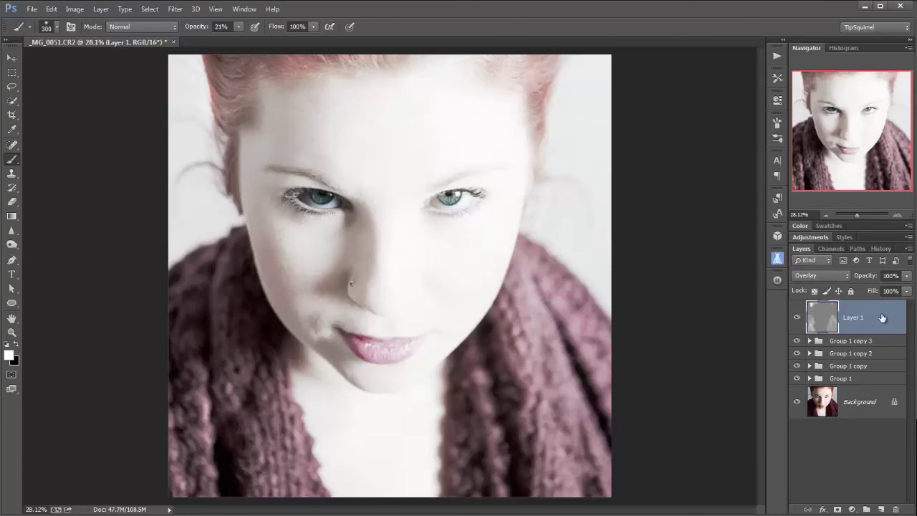
# - Create a merged copy of all visible layers as a new top layer, keeping the layers beneath
pyautogui.keyDown('shift'); pyautogui.click(871, 380); pyautogui.keyUp('shift')
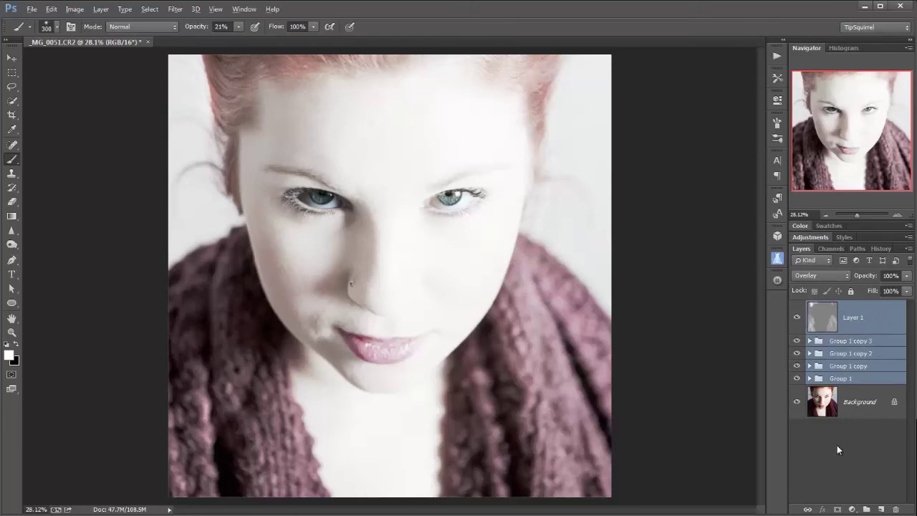
pyautogui.click(909, 250)
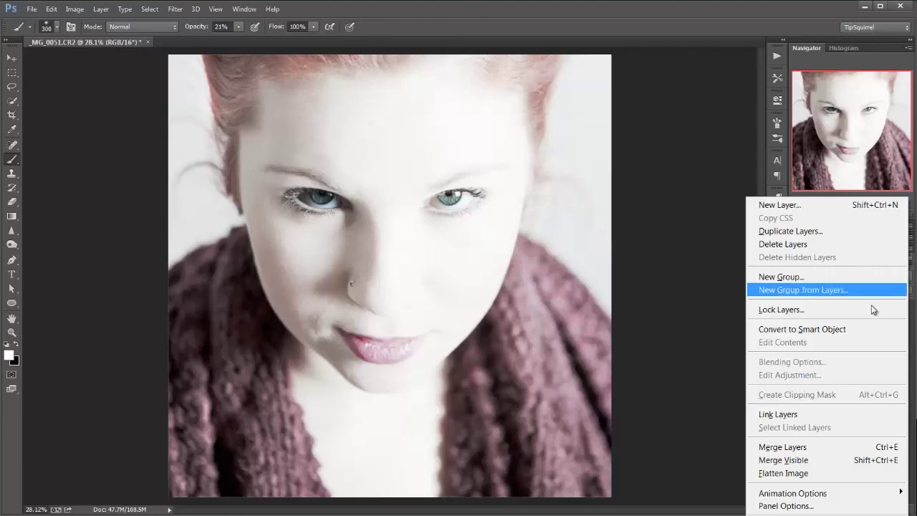
pyautogui.click(829, 468)
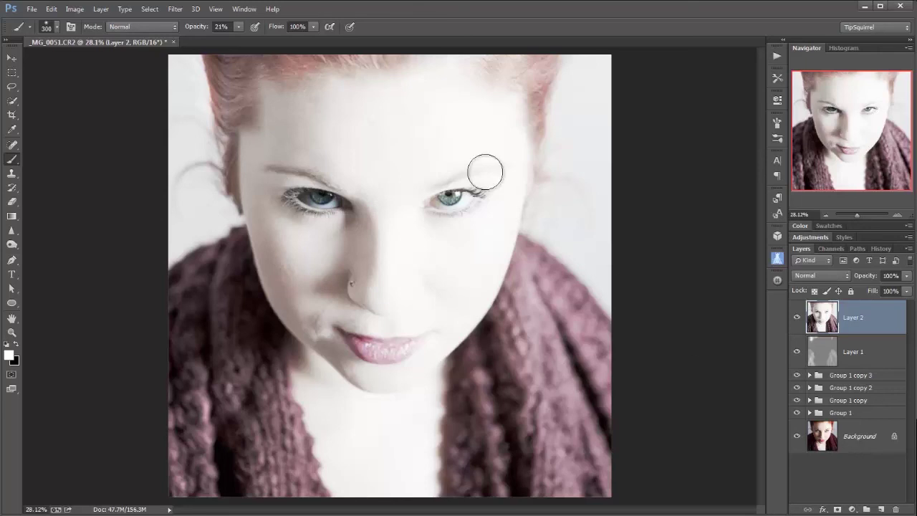
# - Apply a Gaussian Blur with a 7.6-pixel radius to the merged top layer
pyautogui.click(177, 9)
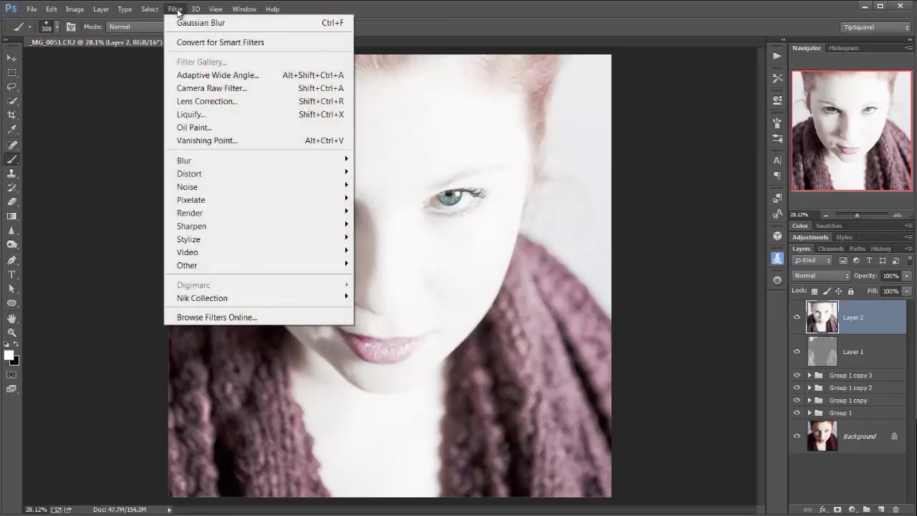
pyautogui.moveTo(183, 160)
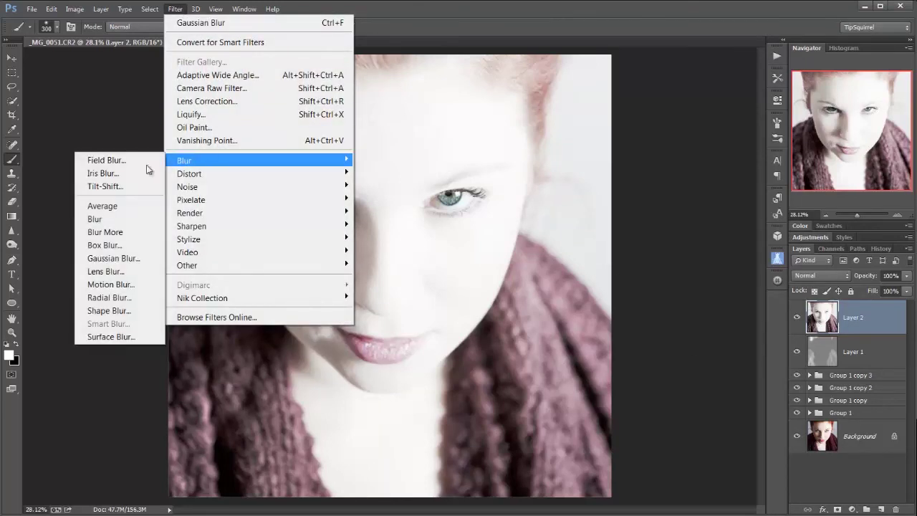
pyautogui.click(115, 258)
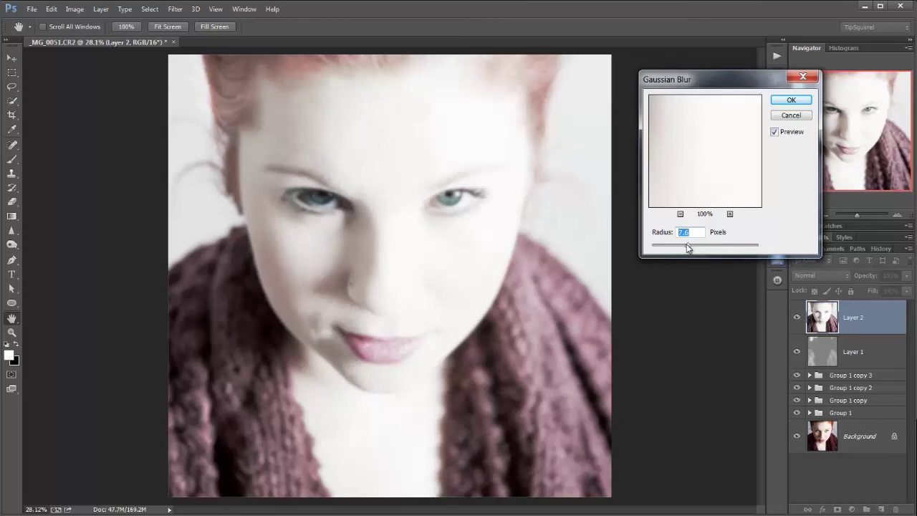
pyautogui.moveTo(691, 244)
pyautogui.mouseDown()
pyautogui.moveTo(717, 246)
pyautogui.moveTo(670, 243)
pyautogui.moveTo(689, 247)
pyautogui.mouseUp()
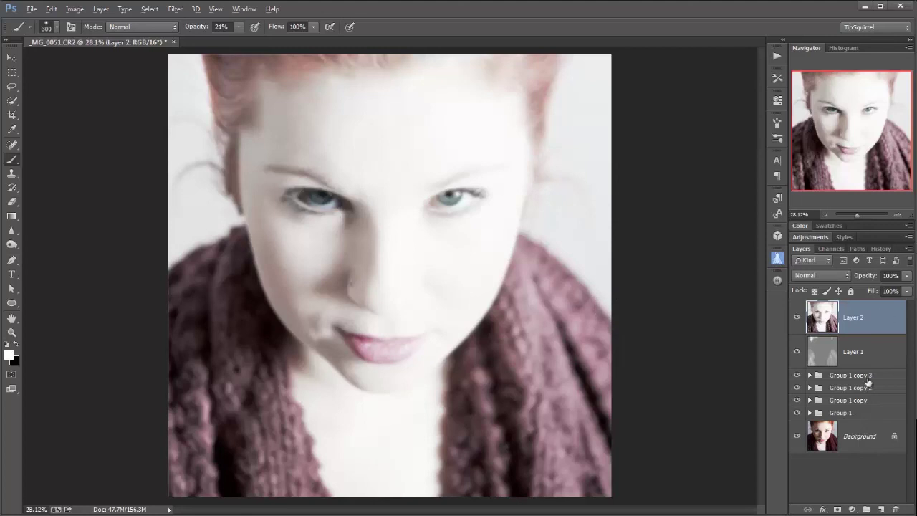
# - Hide the blurred layer with a black mask and paint white over the forehead and left cheek using a 600 px brush at 21% opacity
pyautogui.keyDown('alt'); pyautogui.click(839, 509); pyautogui.keyUp('alt')
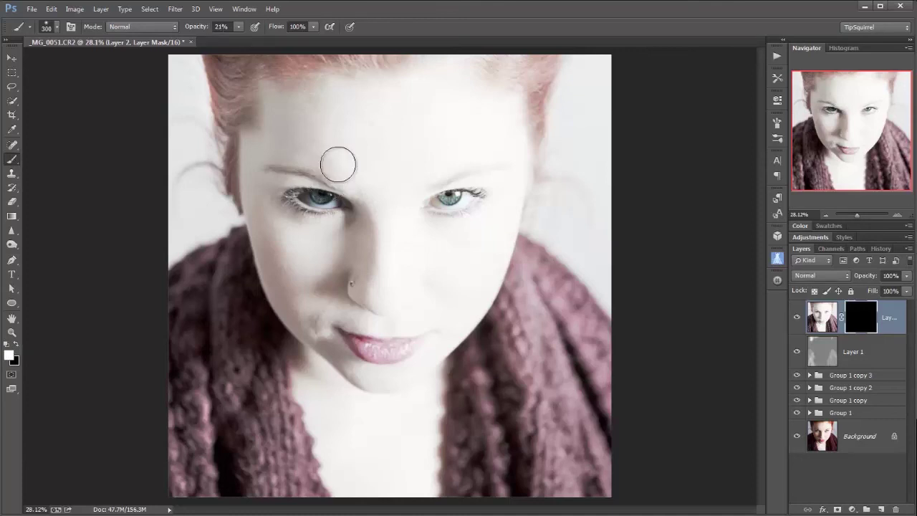
pyautogui.press(']')
pyautogui.press(']')
pyautogui.press(']')
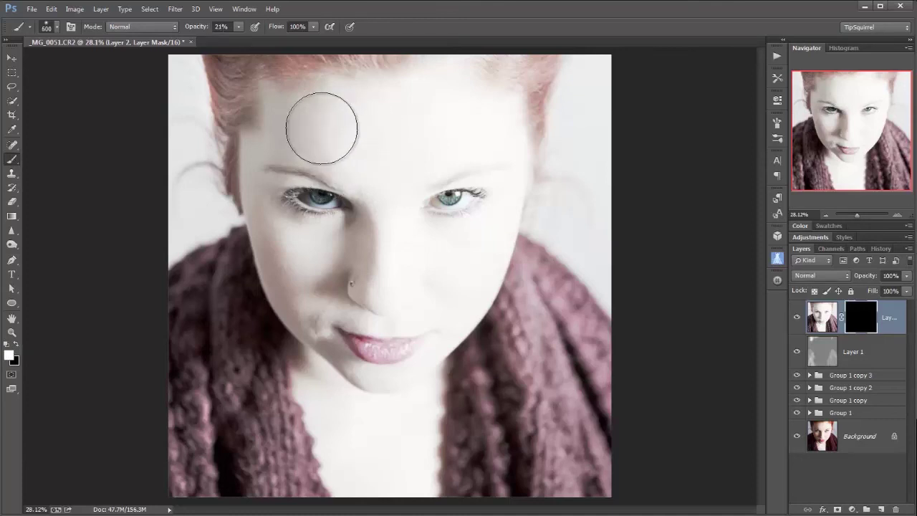
pyautogui.moveTo(305, 124)
pyautogui.mouseDown()
pyautogui.moveTo(347, 121)
pyautogui.moveTo(298, 124)
pyautogui.moveTo(308, 112)
pyautogui.moveTo(411, 113)
pyautogui.moveTo(380, 127)
pyautogui.moveTo(434, 127)
pyautogui.moveTo(342, 127)
pyautogui.moveTo(299, 210)
pyautogui.moveTo(293, 267)
pyautogui.mouseUp()
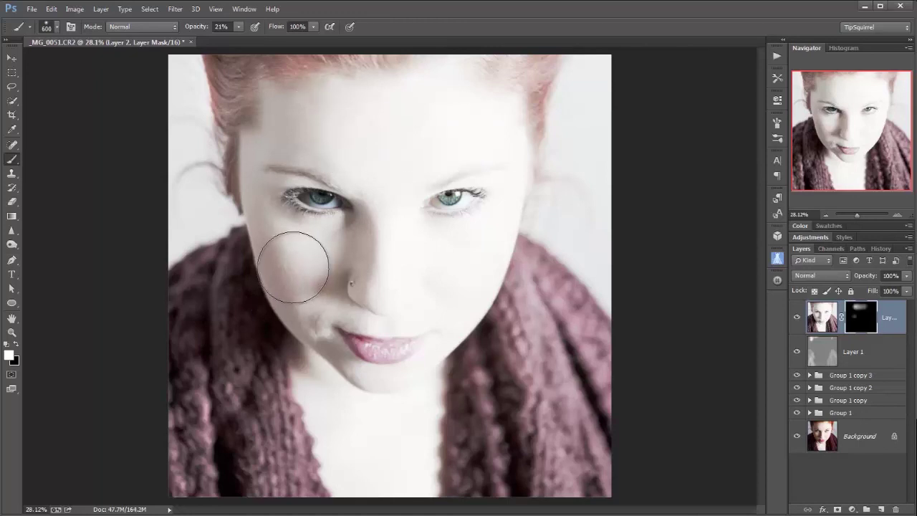
# - Reveal the skin blur along the nose and left cheek by painting the mask white with a 300 px brush
pyautogui.press('[')
pyautogui.press('[')
pyautogui.press('[')
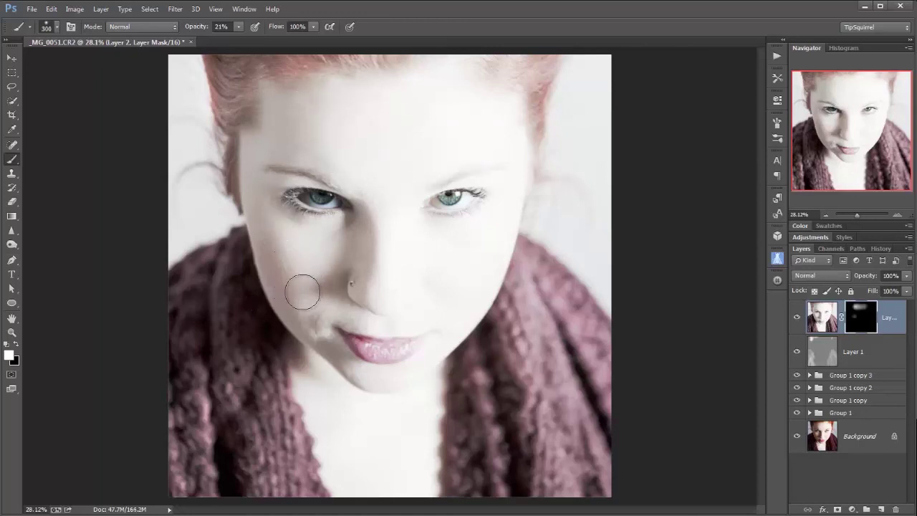
pyautogui.moveTo(279, 243)
pyautogui.mouseDown()
pyautogui.moveTo(270, 217)
pyautogui.moveTo(272, 238)
pyautogui.mouseUp()
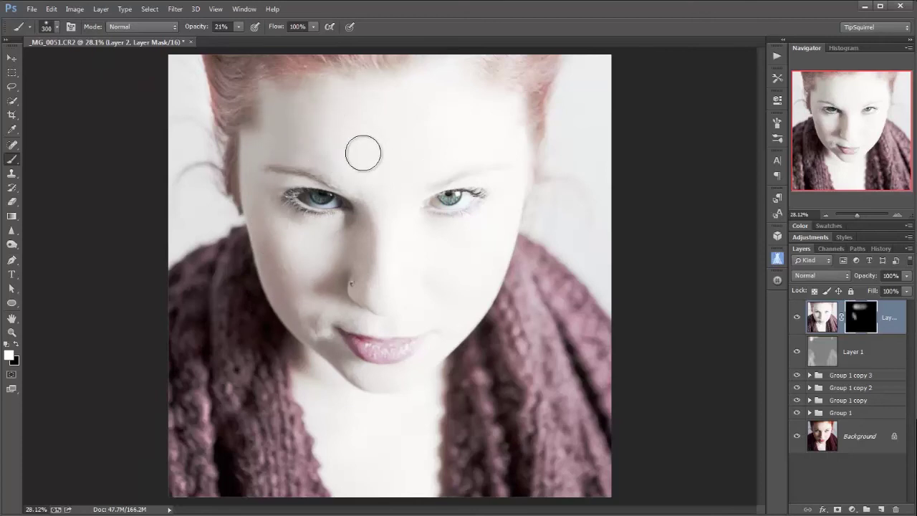
pyautogui.moveTo(393, 240); pyautogui.dragTo(387, 278)
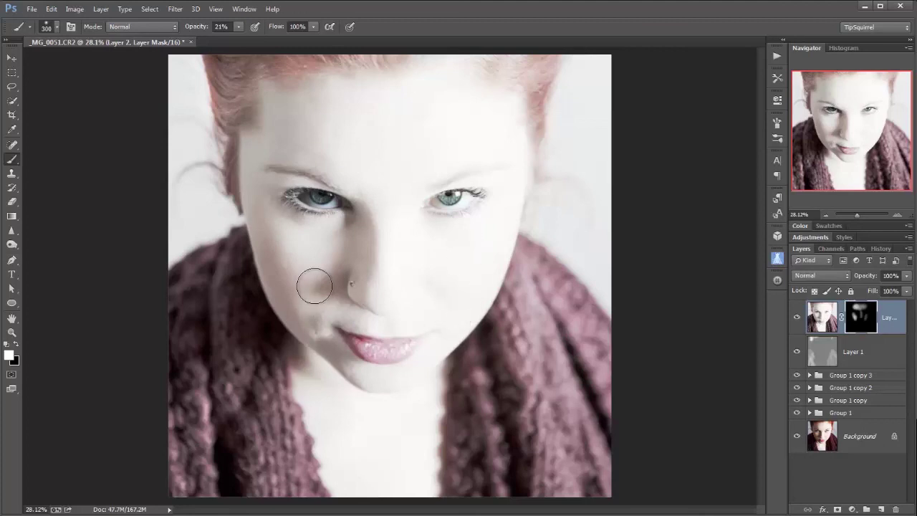
pyautogui.moveTo(270, 248)
pyautogui.mouseDown()
pyautogui.moveTo(297, 300)
pyautogui.moveTo(255, 158)
pyautogui.moveTo(278, 130)
pyautogui.moveTo(339, 101)
pyautogui.moveTo(289, 135)
pyautogui.moveTo(309, 112)
pyautogui.moveTo(347, 107)
pyautogui.moveTo(305, 139)
pyautogui.moveTo(351, 168)
pyautogui.moveTo(334, 148)
pyautogui.moveTo(291, 134)
pyautogui.moveTo(371, 109)
pyautogui.moveTo(282, 131)
pyautogui.moveTo(374, 149)
pyautogui.moveTo(348, 150)
pyautogui.moveTo(392, 222)
pyautogui.moveTo(363, 169)
pyautogui.moveTo(380, 261)
pyautogui.moveTo(342, 256)
pyautogui.moveTo(332, 273)
pyautogui.moveTo(320, 263)
pyautogui.moveTo(319, 326)
pyautogui.moveTo(331, 308)
pyautogui.mouseUp()
# - Soften the skin above the lips on the mask with a 250 px brush, and compare the image with the blurred layer hidden
pyautogui.press('[')
pyautogui.press('[')
pyautogui.press('[')
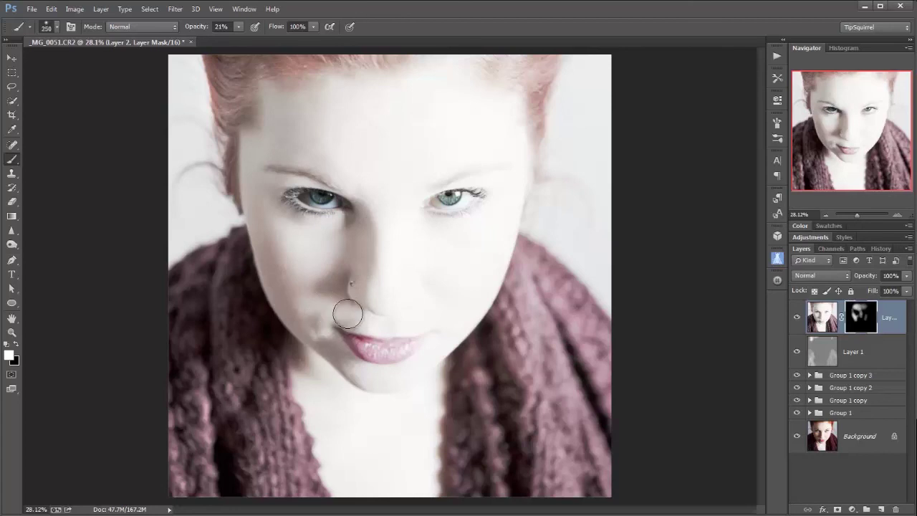
pyautogui.moveTo(363, 322); pyautogui.dragTo(338, 317)
pyautogui.click(797, 318)
pyautogui.click(797, 319)
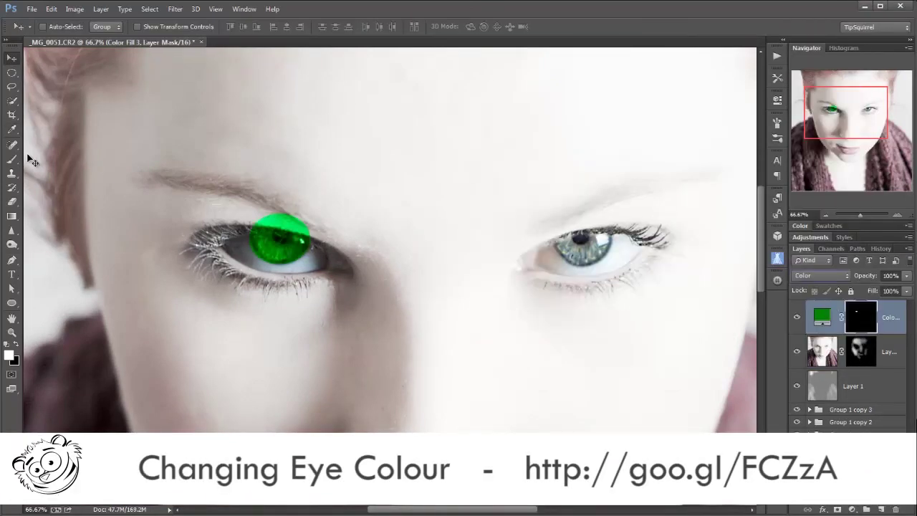
# - Paint black on the green Color fill layer's mask with a 60 px brush to clear the green from the left upper eyelid
pyautogui.press('x')
pyautogui.moveTo(292, 208)
pyautogui.mouseDown()
pyautogui.moveTo(258, 201)
pyautogui.moveTo(307, 223)
pyautogui.mouseUp()
pyautogui.press('0')
pyautogui.press('[')
pyautogui.press('[')
pyautogui.press('[')
pyautogui.press('[')
pyautogui.press('[')
pyautogui.press('[')
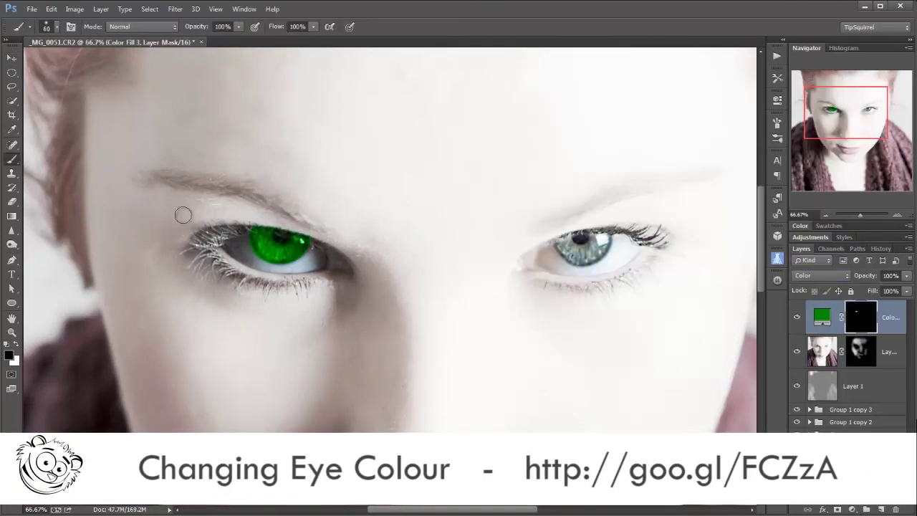
# - Add a green fill layer over an elliptical selection of the right iris, set it to Color mode, and mask out the eyelid
pyautogui.click(12, 72)
pyautogui.moveTo(554, 214); pyautogui.dragTo(612, 258)
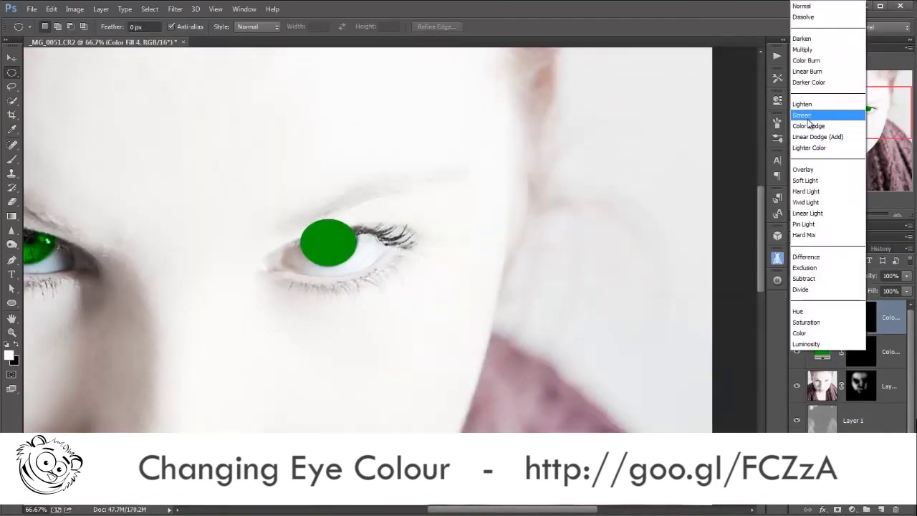
pyautogui.click(799, 333)
pyautogui.press('b')
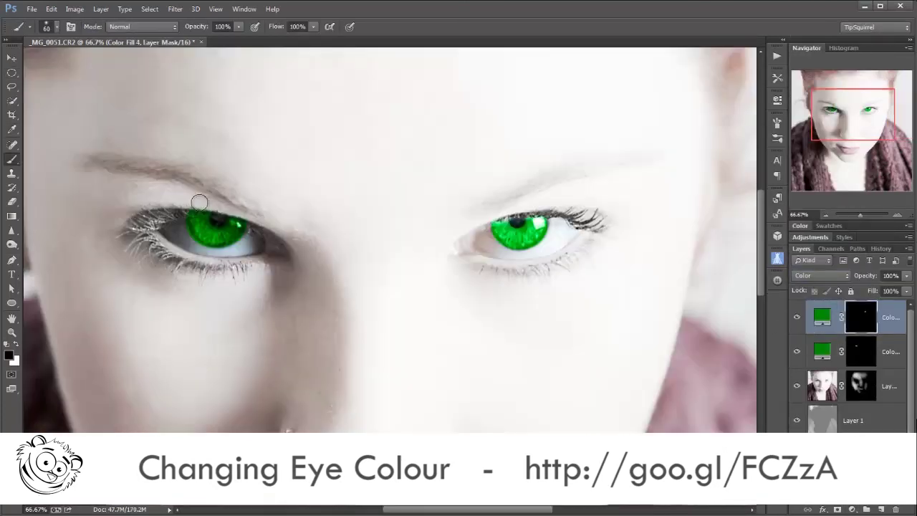
# - Lower the opacity of both green iris fill layers
pyautogui.hotkey('alt', '[')
pyautogui.click(822, 317)
pyautogui.moveTo(865, 277); pyautogui.dragTo(842, 278)
pyautogui.click(822, 351)
pyautogui.moveTo(863, 278); pyautogui.dragTo(840, 279)
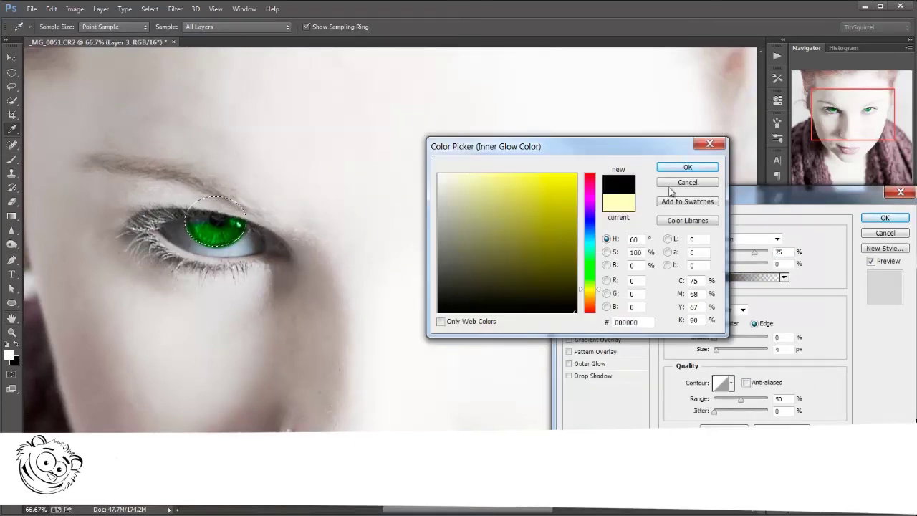
# - Apply a black Inner Glow to the left iris layer, and build a matching right iris layer with 0% fill and Layer Mask Hides Effects enabled
pyautogui.click(688, 167)
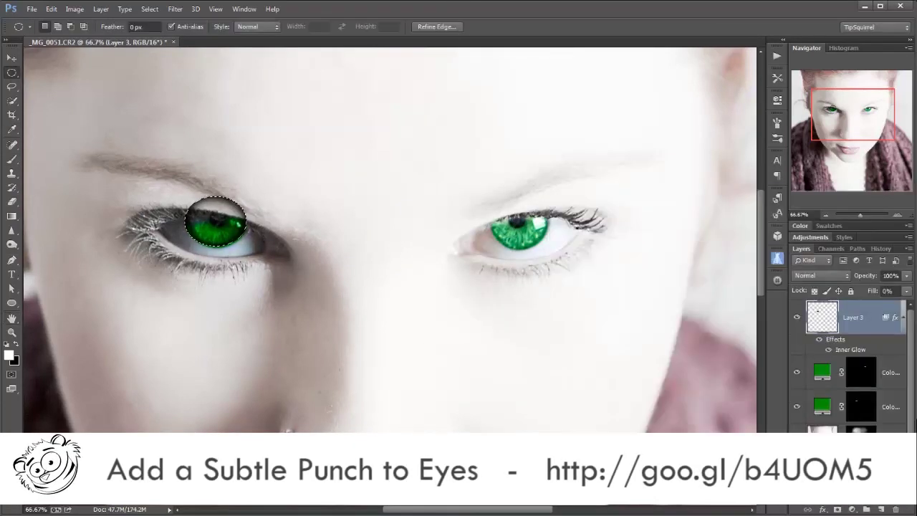
pyautogui.moveTo(492, 196); pyautogui.dragTo(547, 251)
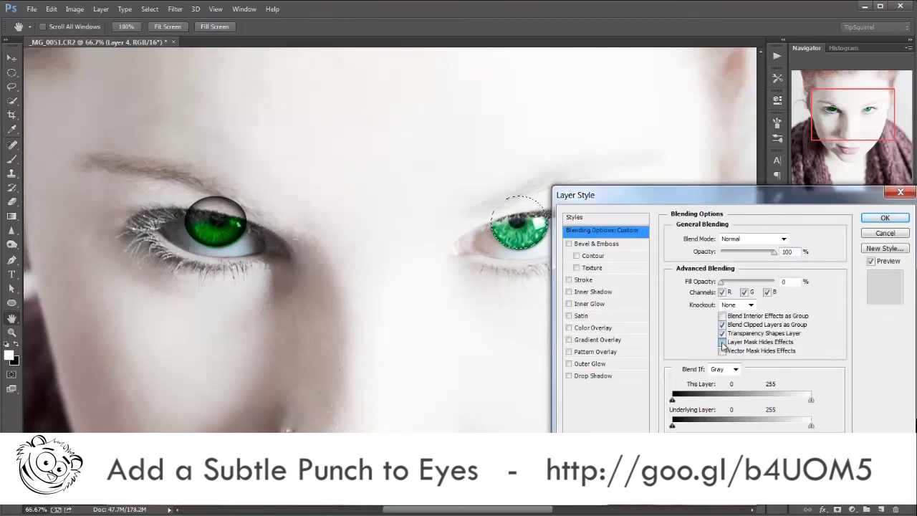
pyautogui.click(749, 219)
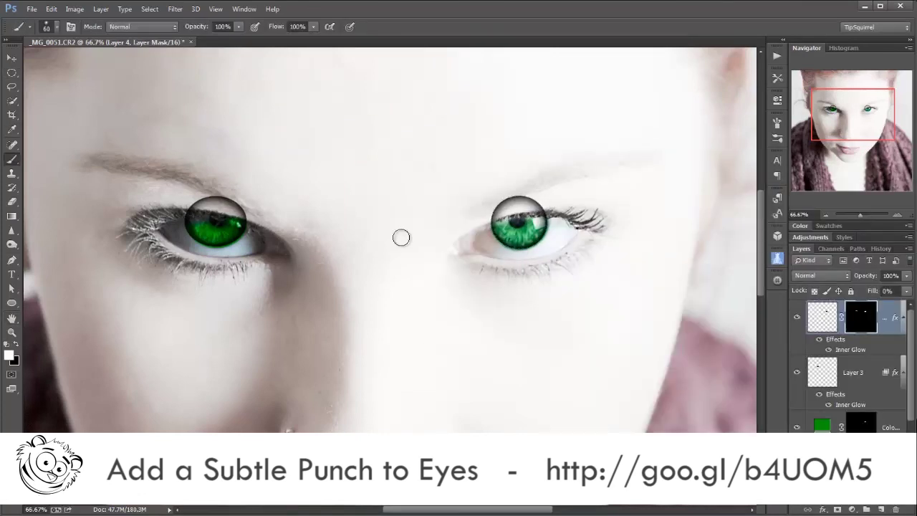
# - Mask the Inner Glow off the upper eyelids on both iris layers, adding a mask to the left iris layer
pyautogui.moveTo(541, 205); pyautogui.dragTo(477, 207)
pyautogui.click(853, 372)
pyautogui.click(838, 510)
pyautogui.moveTo(244, 205); pyautogui.dragTo(200, 203)
# - Lower the opacity of both iris Inner Glow layers, using 72% for the right iris, and start transforming the right iris layer
pyautogui.click(823, 372)
pyautogui.moveTo(868, 277); pyautogui.dragTo(846, 280)
pyautogui.click(828, 321)
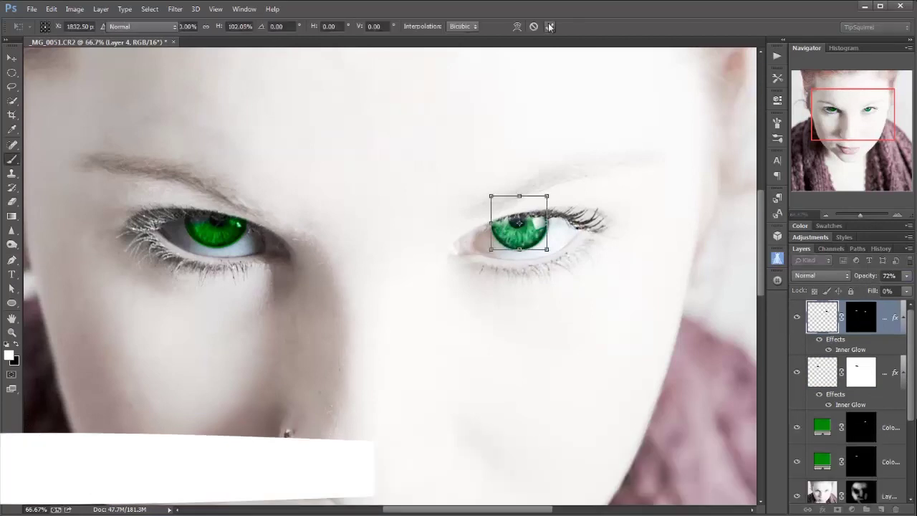